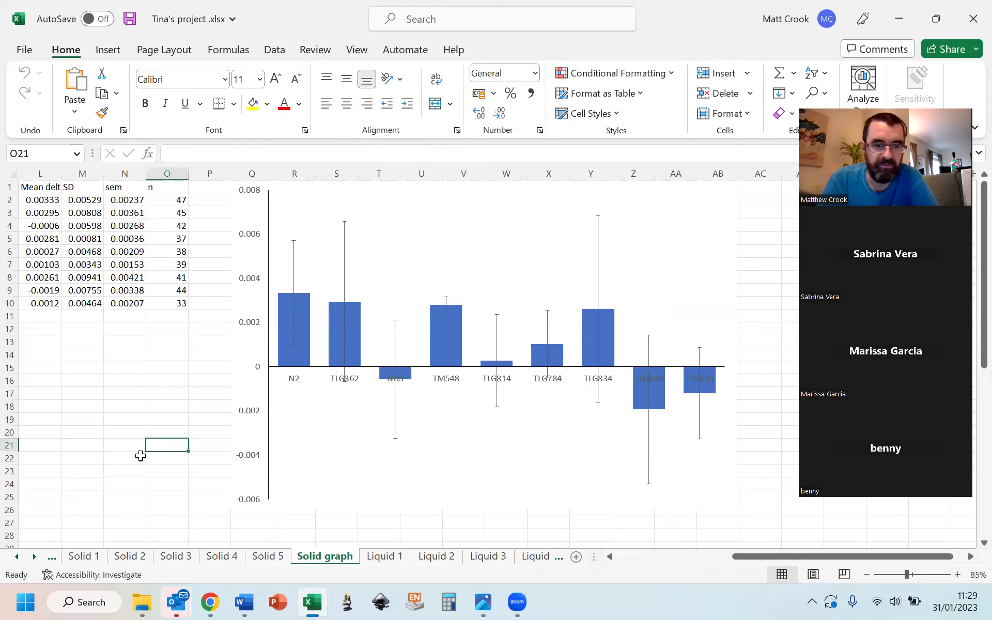
- Open the Lipid staining worksheet
scroll(265, 559, "left", 4)
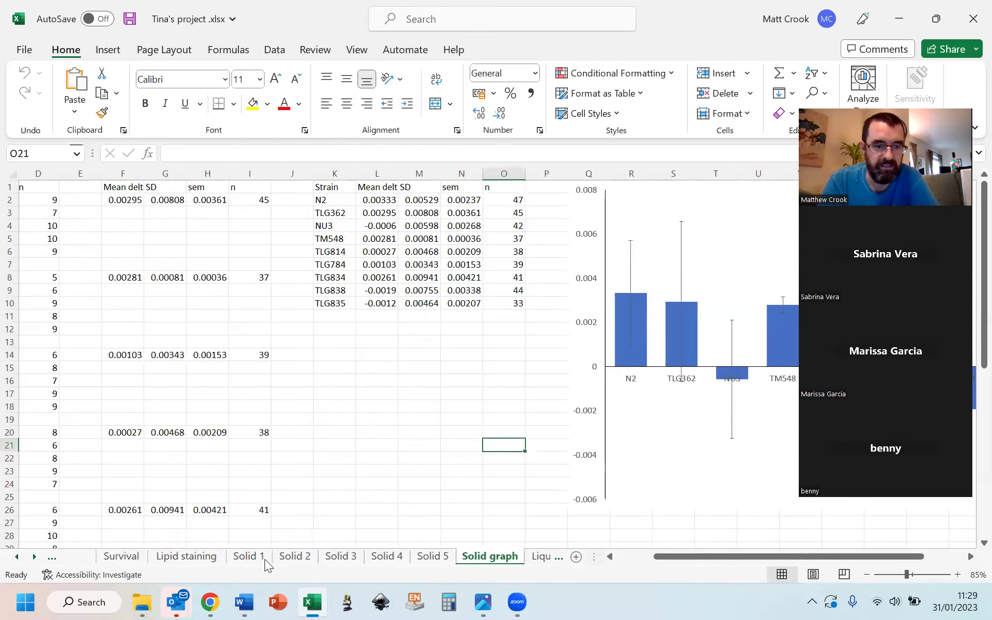
scroll(264, 559, "down", 2)
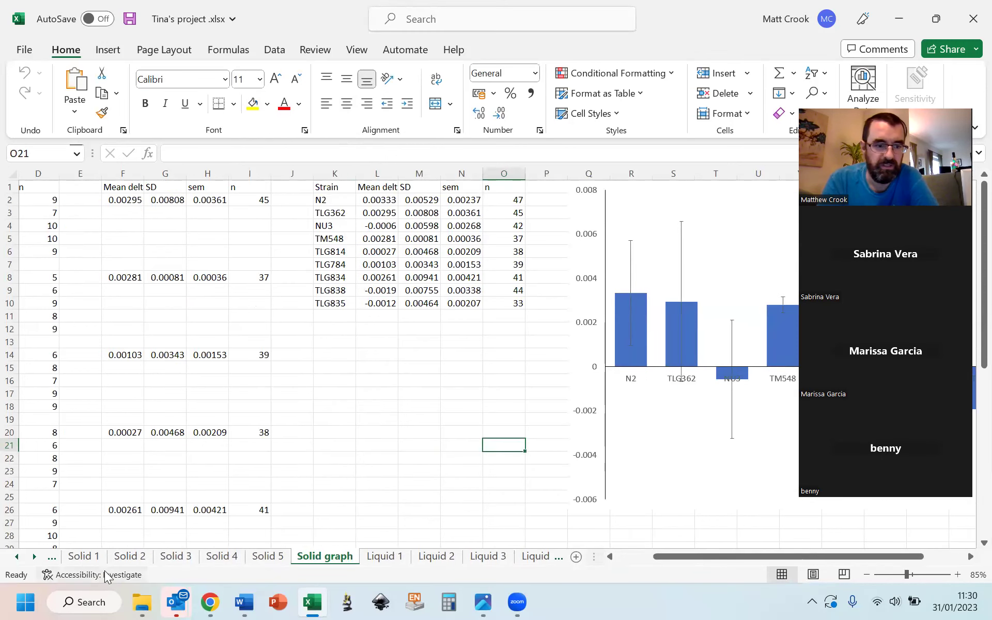
left_click(18, 560)
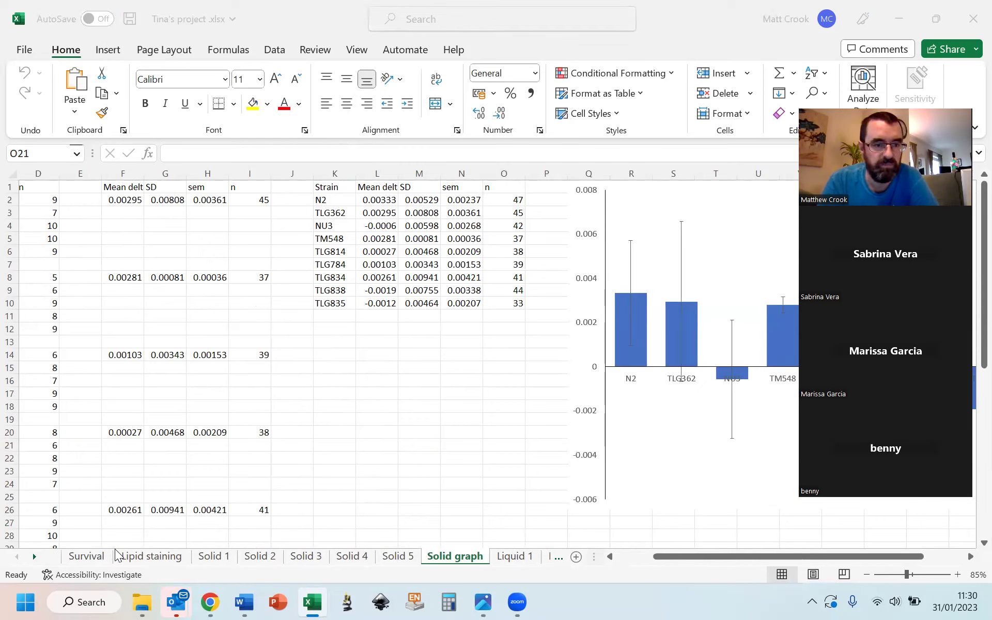
left_click(137, 559)
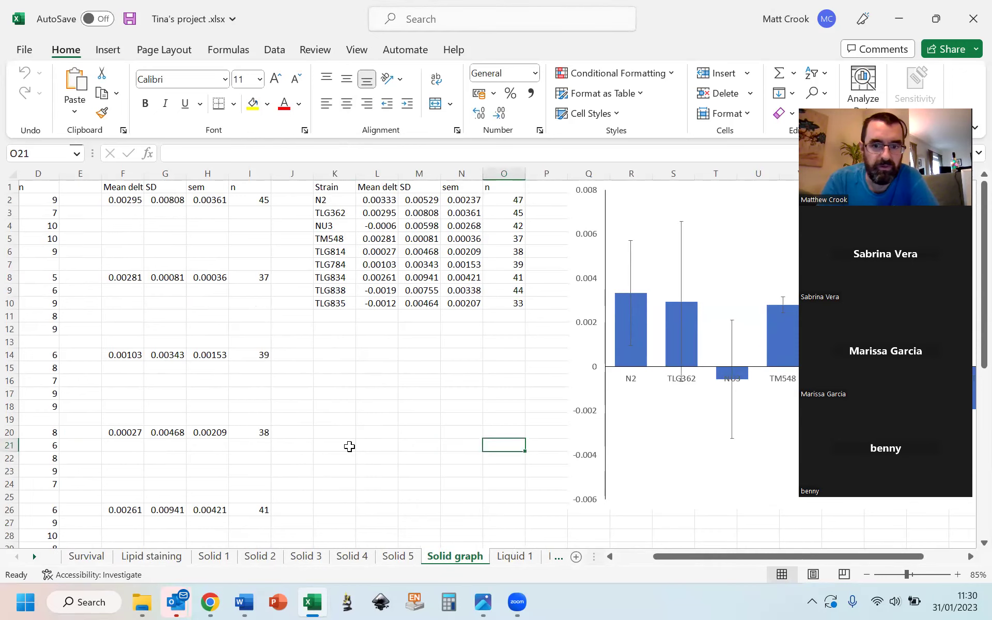
left_click(150, 556)
left_click(340, 498)
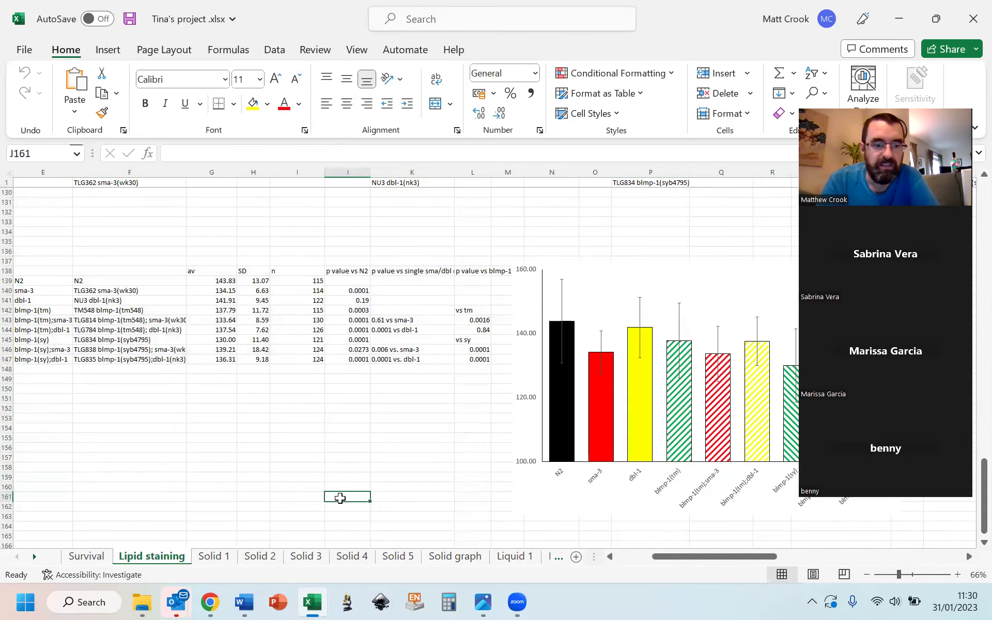
- Examine the per-image lipid staining measurements for every strain, from N2 across to TLG784 blmp-1(tm548); dbl-1(nk3)
scroll(340, 498, "left", 1)
scroll(340, 497, "left", 3)
scroll(340, 498, "up", 20)
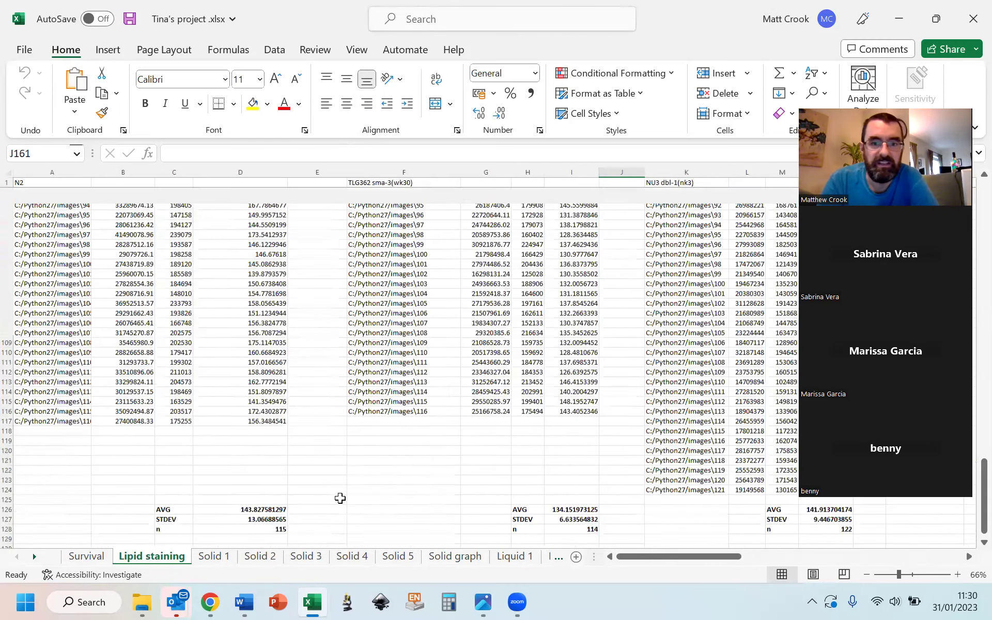
scroll(340, 498, "up", 16)
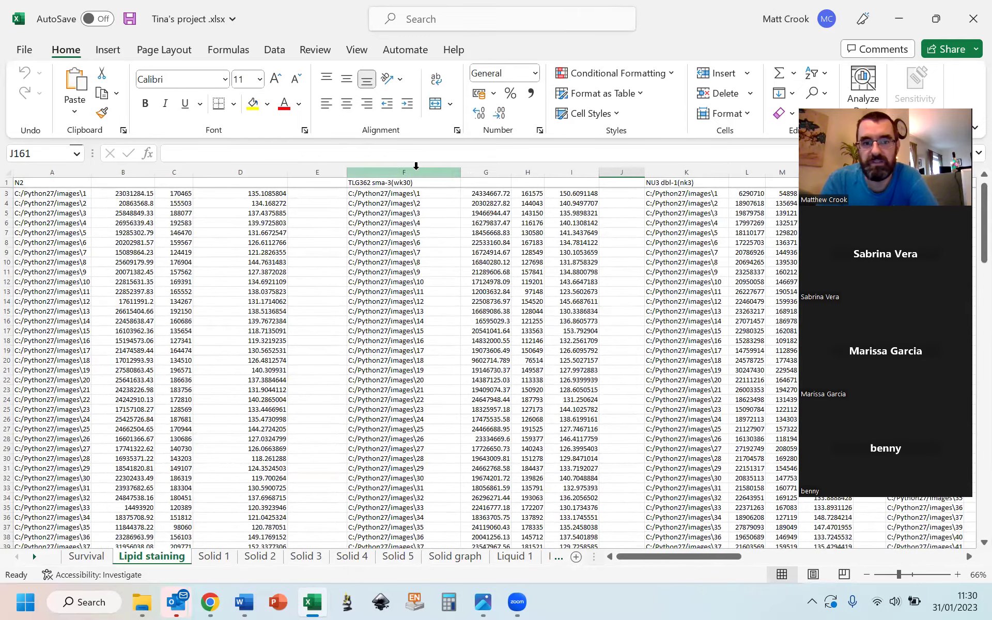
scroll(624, 293, "right", 6)
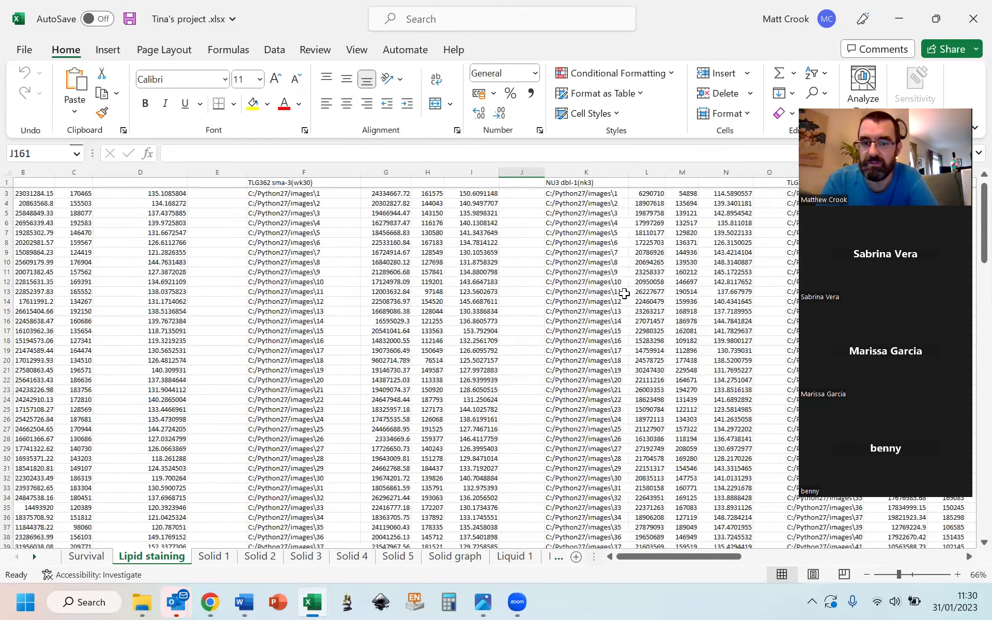
scroll(624, 293, "right", 18)
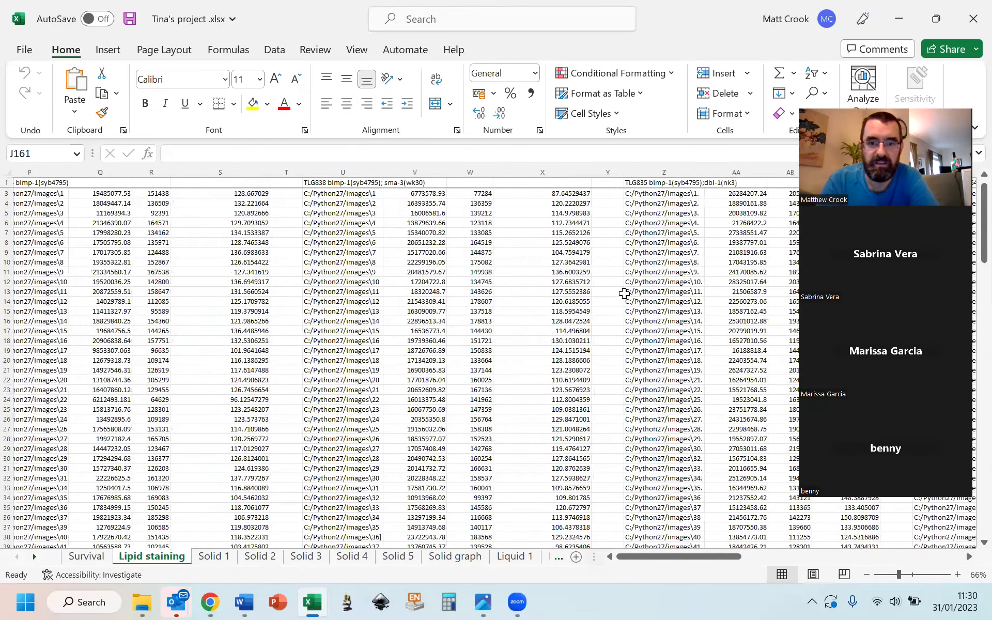
scroll(625, 293, "right", 6)
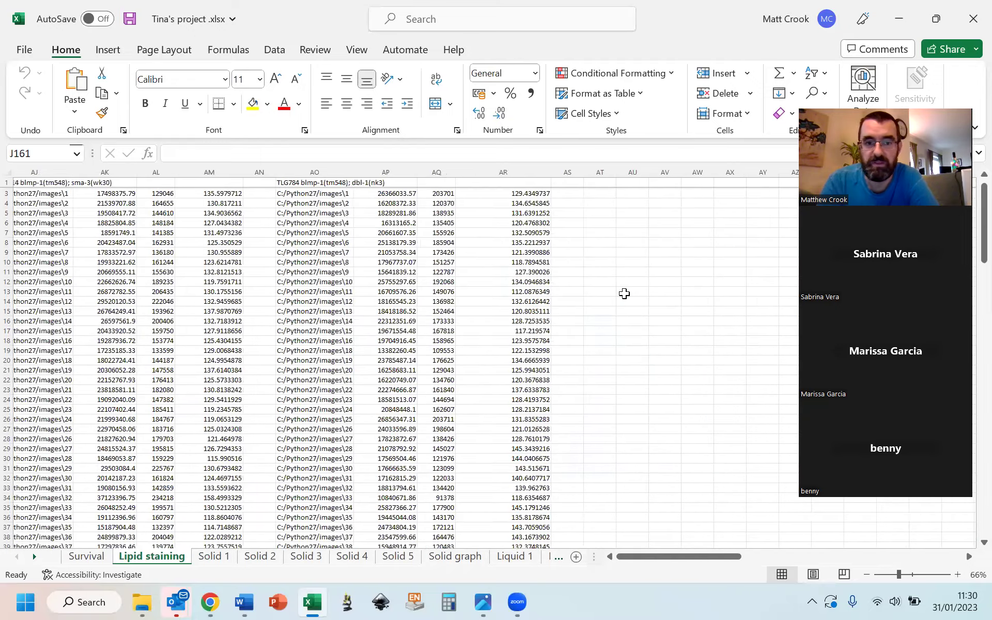
- Inspect the AVG, STDEV and n formulas beneath the TLG784 blmp-1(tm548); dbl-1(nk3) data
scroll(460, 305, "down", 20)
scroll(460, 305, "down", 6)
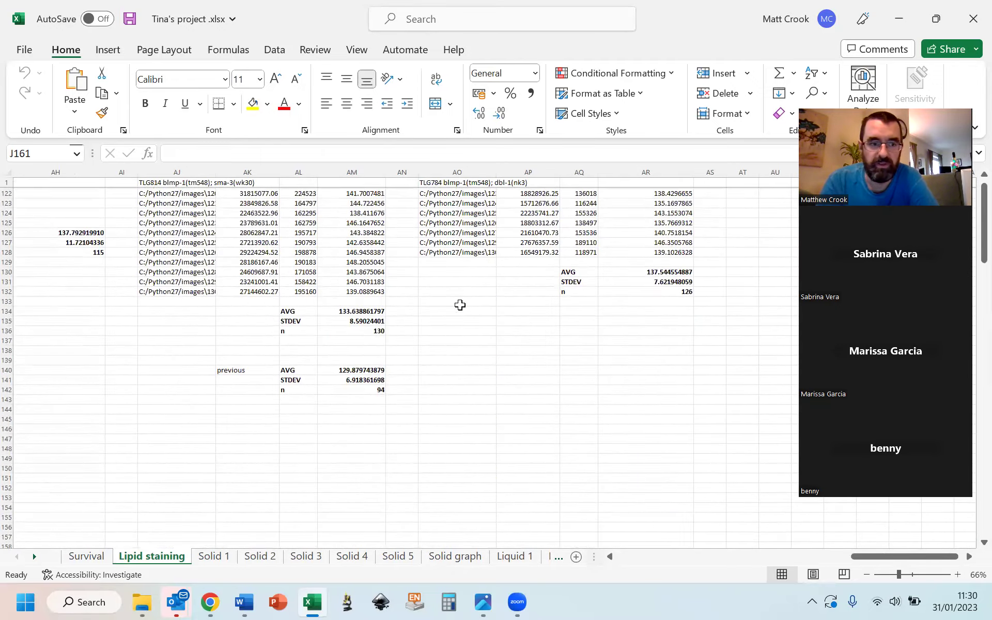
left_click(569, 272)
left_click(644, 271)
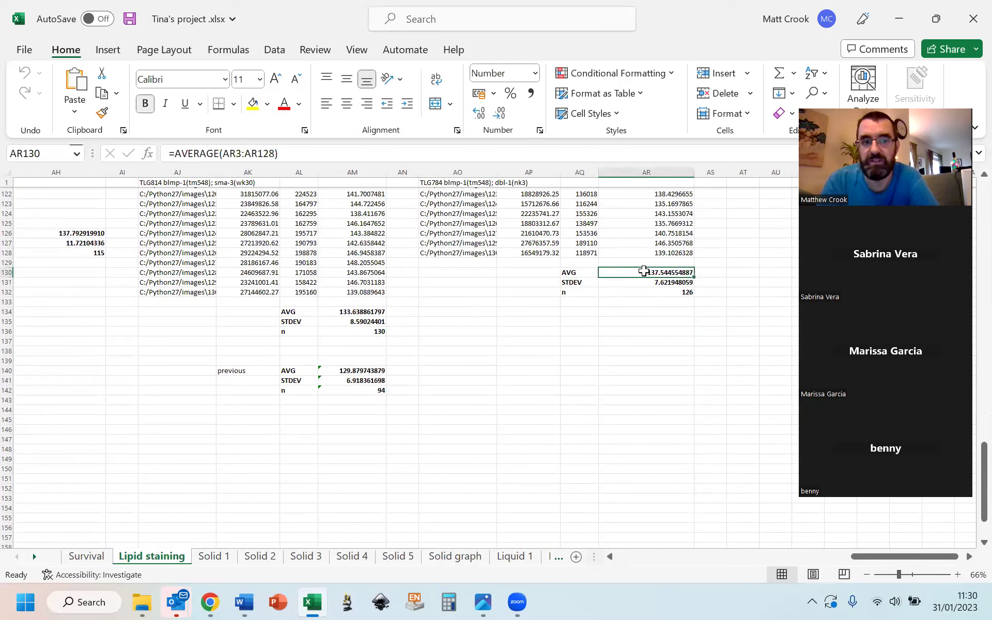
left_click(646, 282)
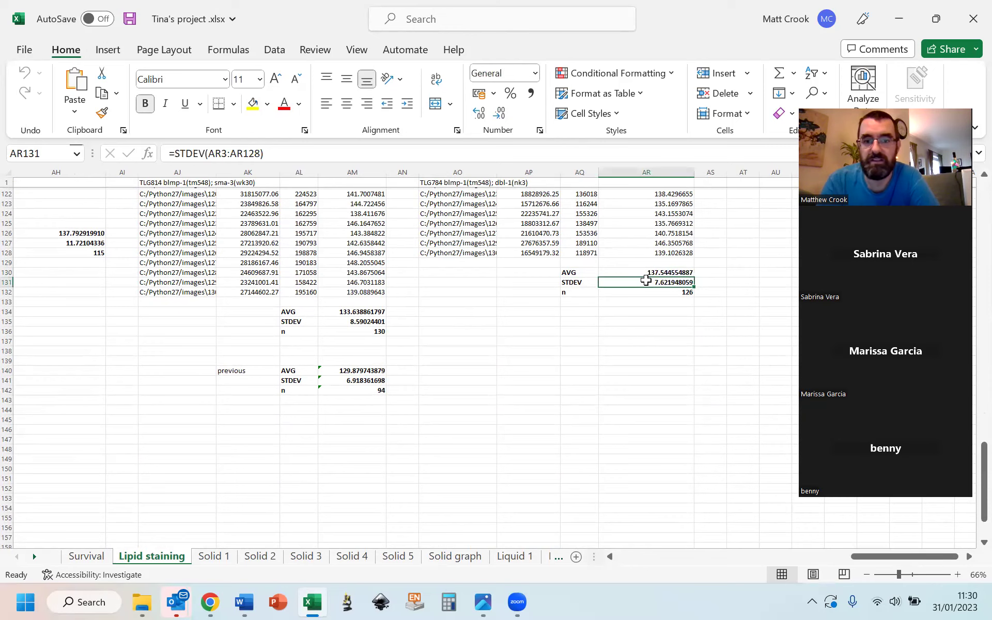
left_click(638, 291)
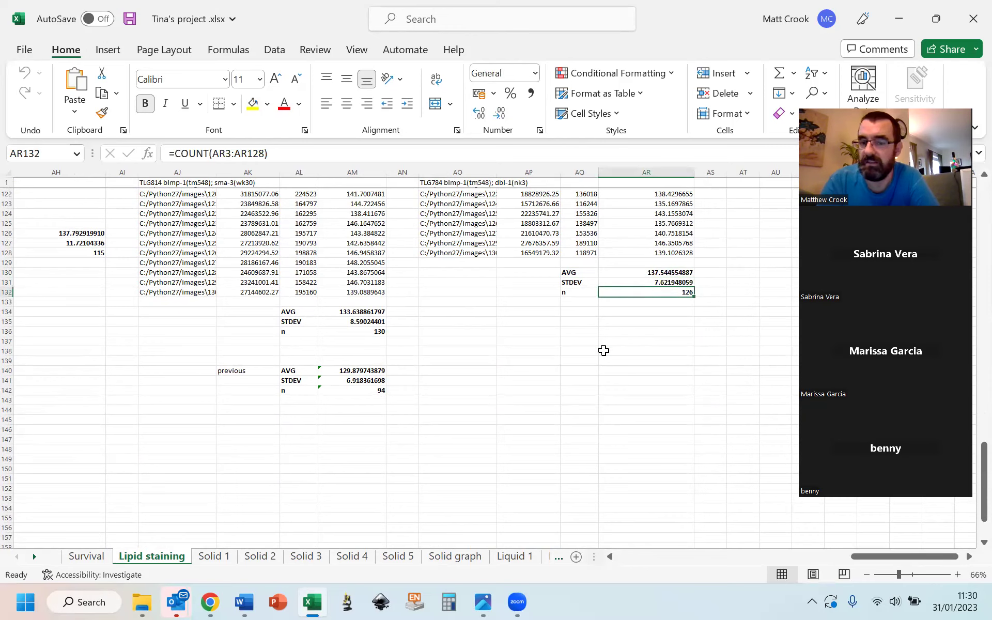
- Examine the lipid staining bar chart beside the summary table of strain averages, SDs and p values
scroll(397, 397, "down", 8)
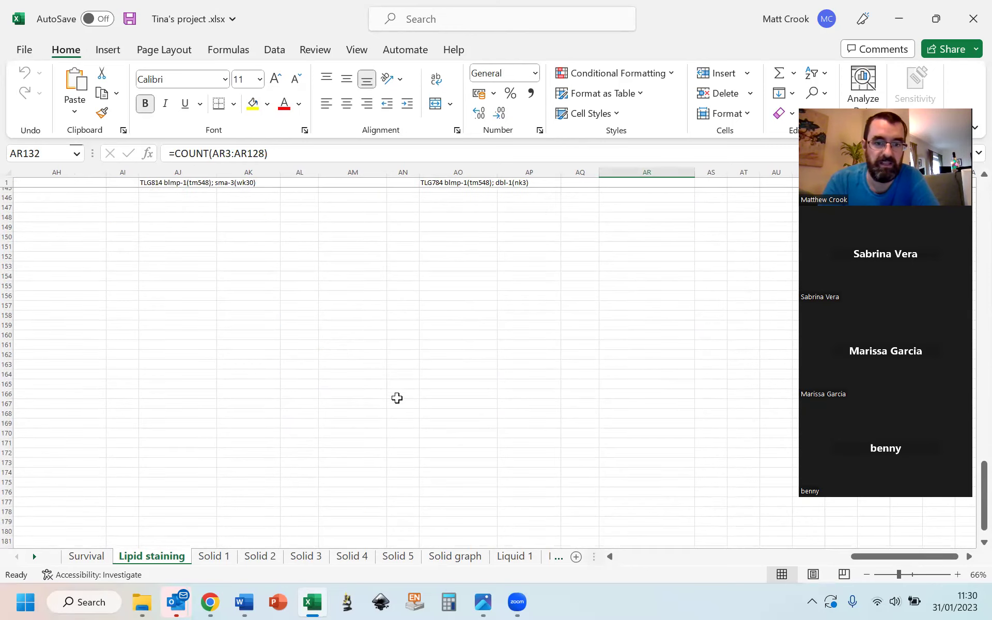
scroll(397, 398, "left", 3)
scroll(397, 398, "left", 10)
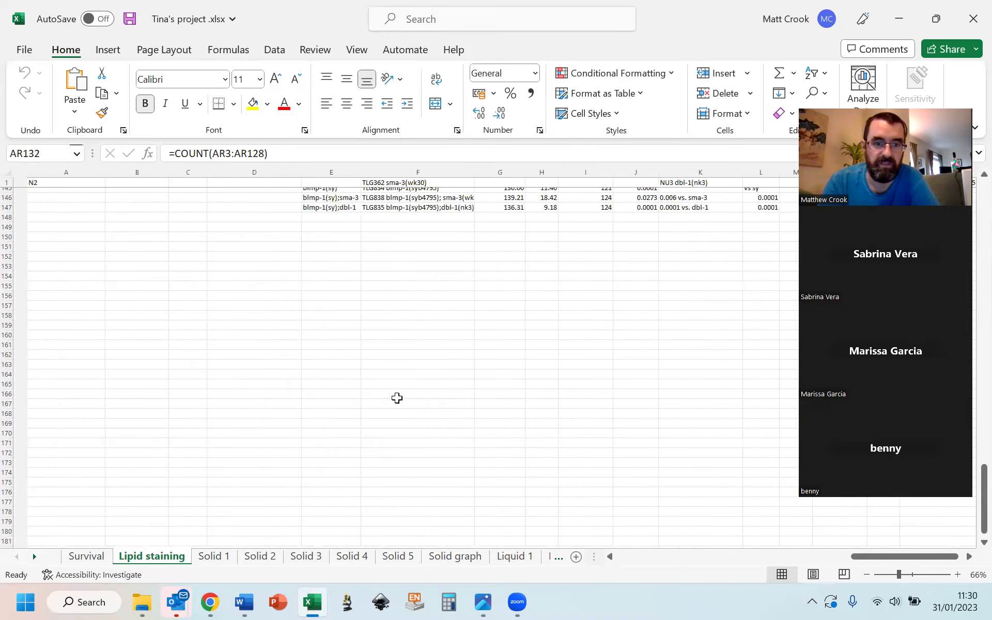
scroll(397, 398, "right", 1)
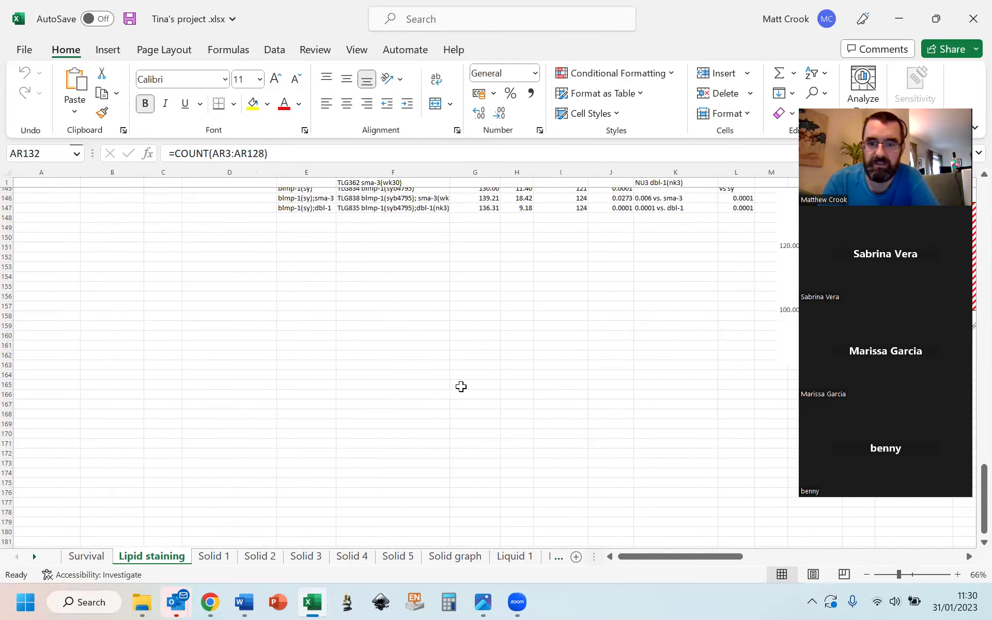
scroll(571, 405, "down", 5)
scroll(570, 406, "up", 3)
scroll(570, 406, "right", 4)
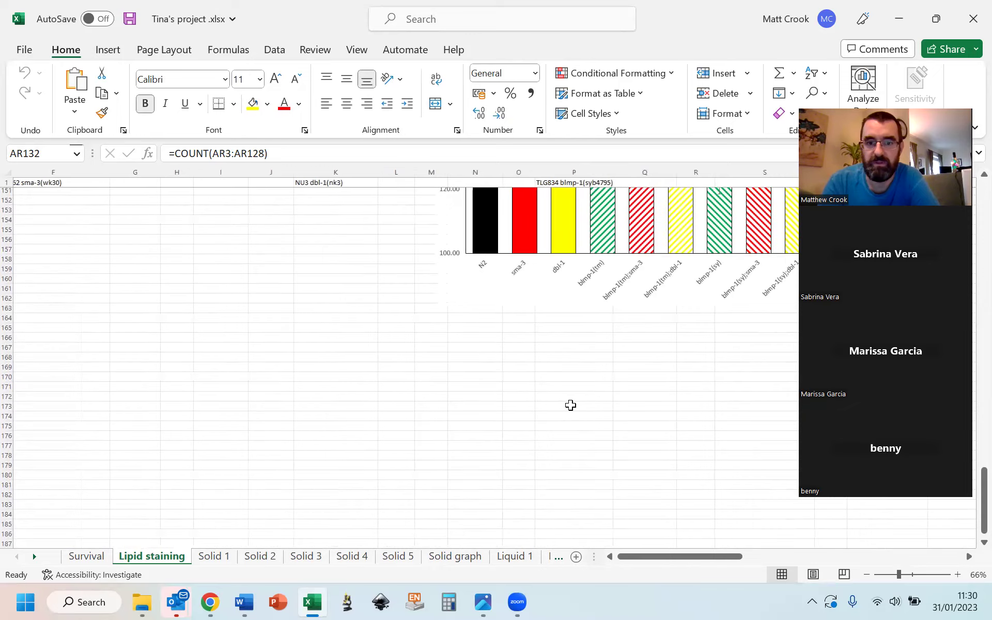
scroll(570, 405, "right", 2)
scroll(571, 405, "up", 7)
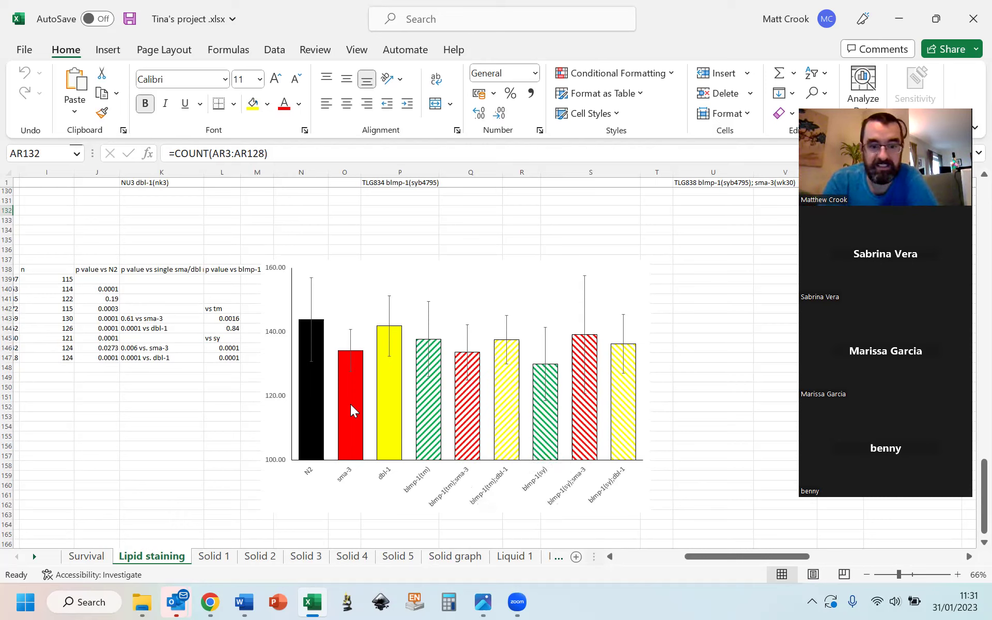
mouse_move(358, 396)
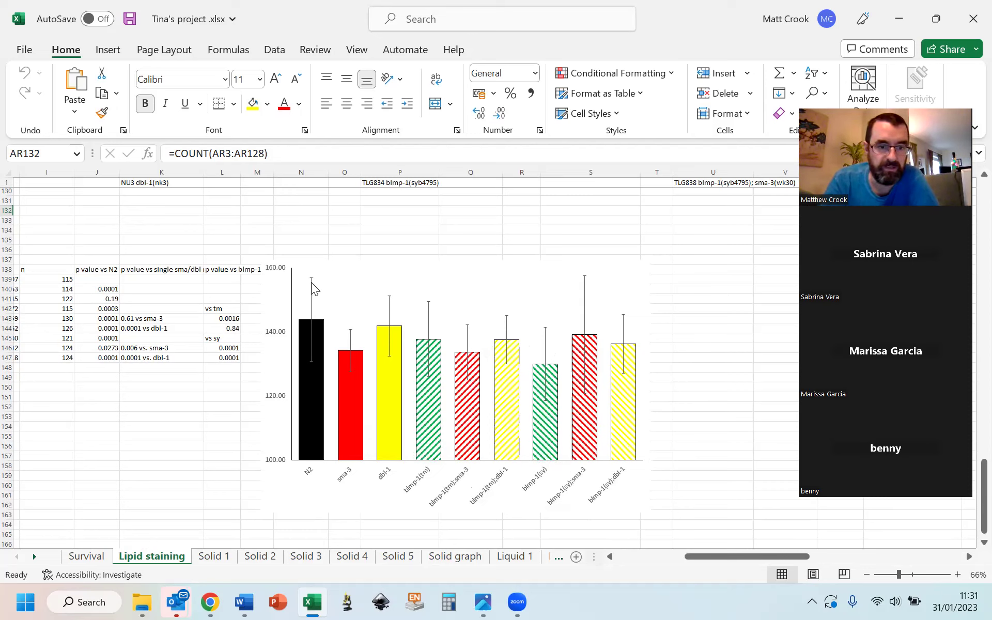
- Open the formatting options for the error bars of the lipid staining bar chart
left_click(310, 314)
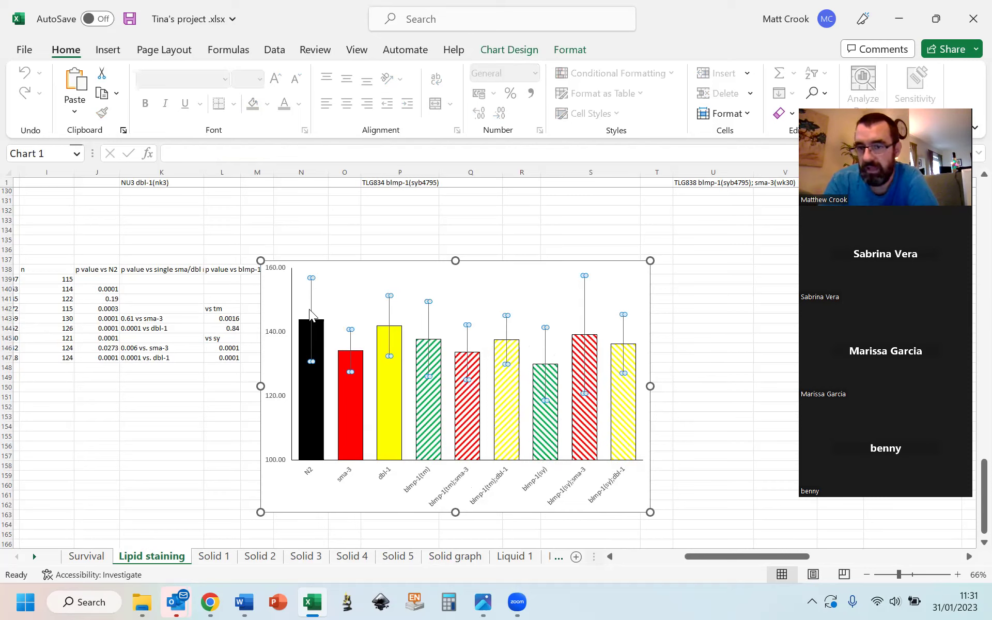
right_click(313, 310)
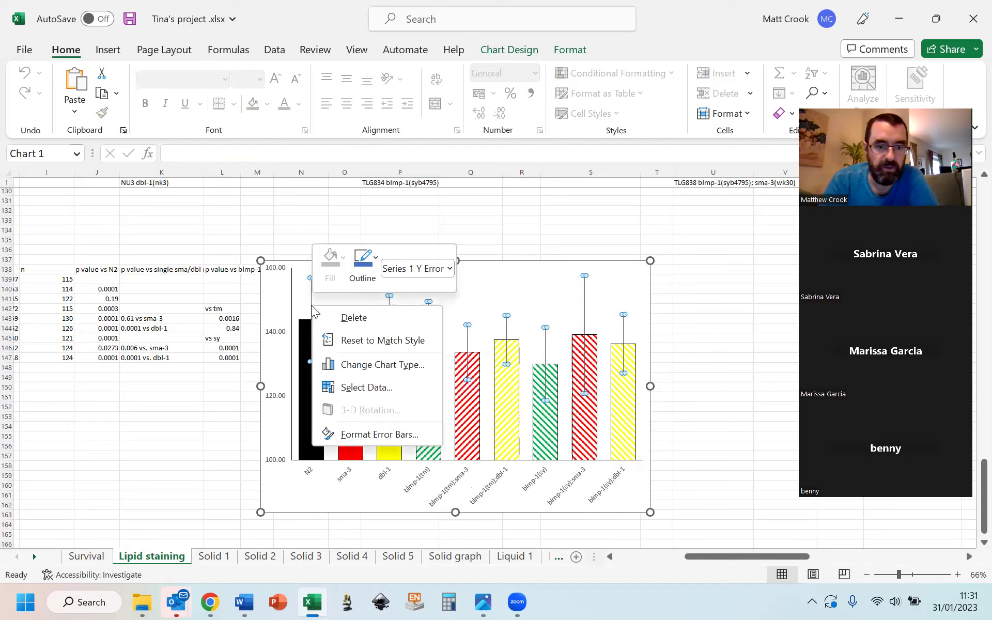
left_click(354, 434)
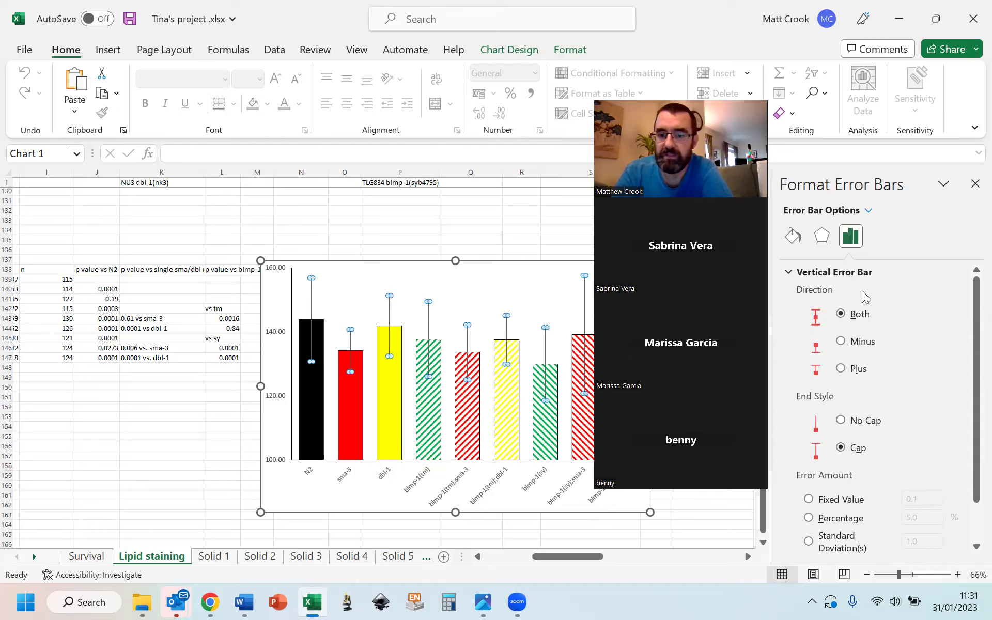
- Try the Plus direction for the chart's vertical error bars, and set the direction back to Both
scroll(862, 291, "down", 2)
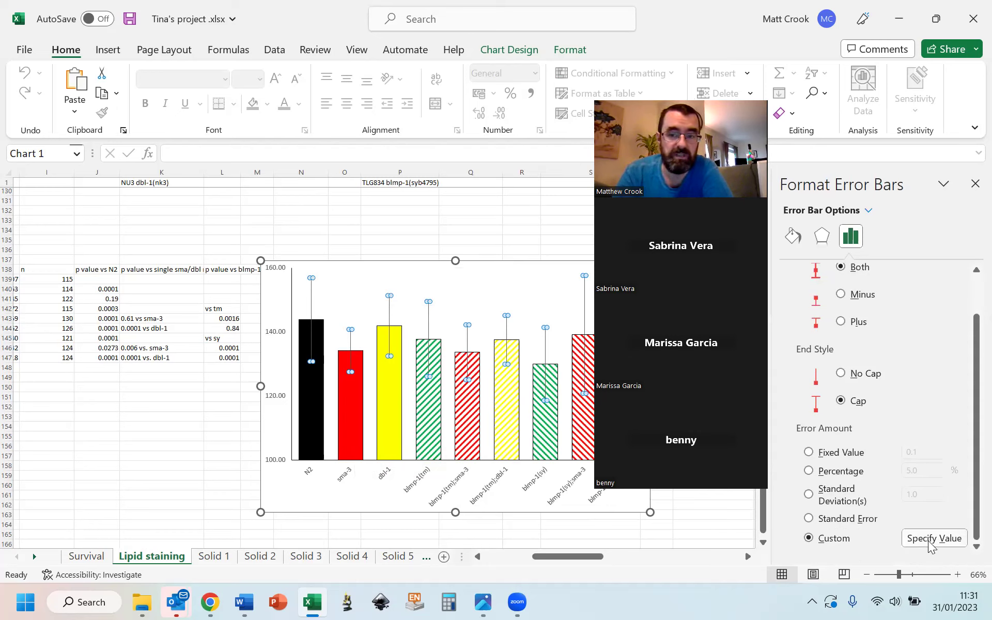
scroll(914, 417, "up", 2)
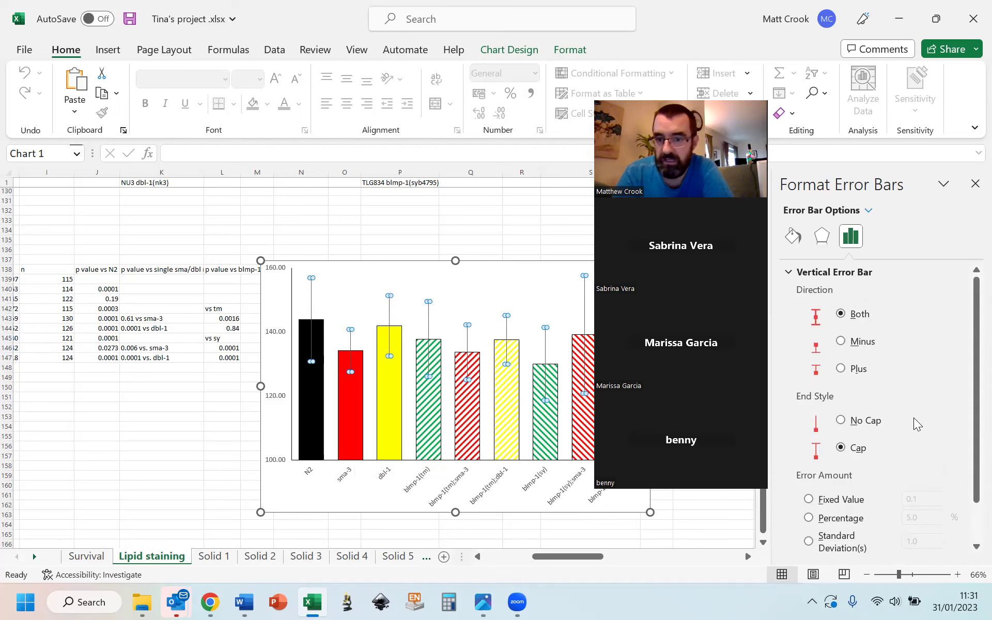
left_click(841, 369)
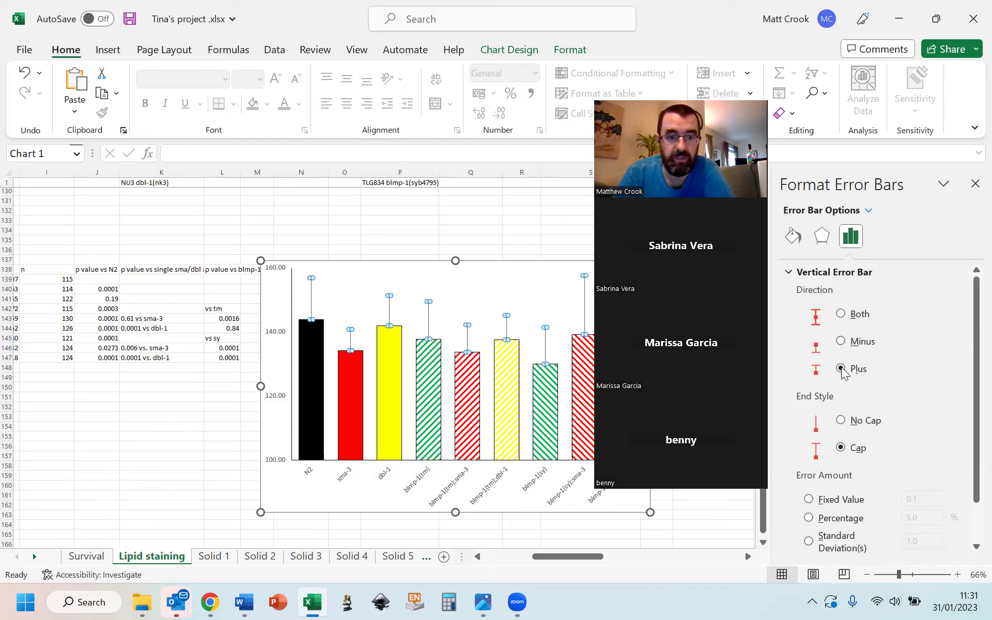
left_click(841, 315)
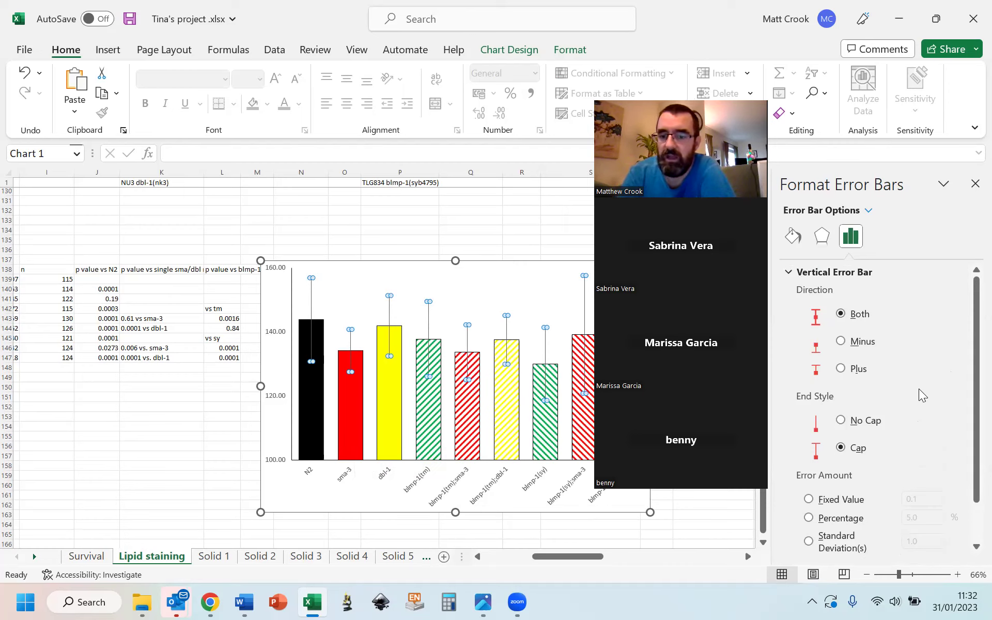
- Review the cell ranges used for the custom positive and negative error values, and accept them as they are
scroll(920, 390, "down", 1)
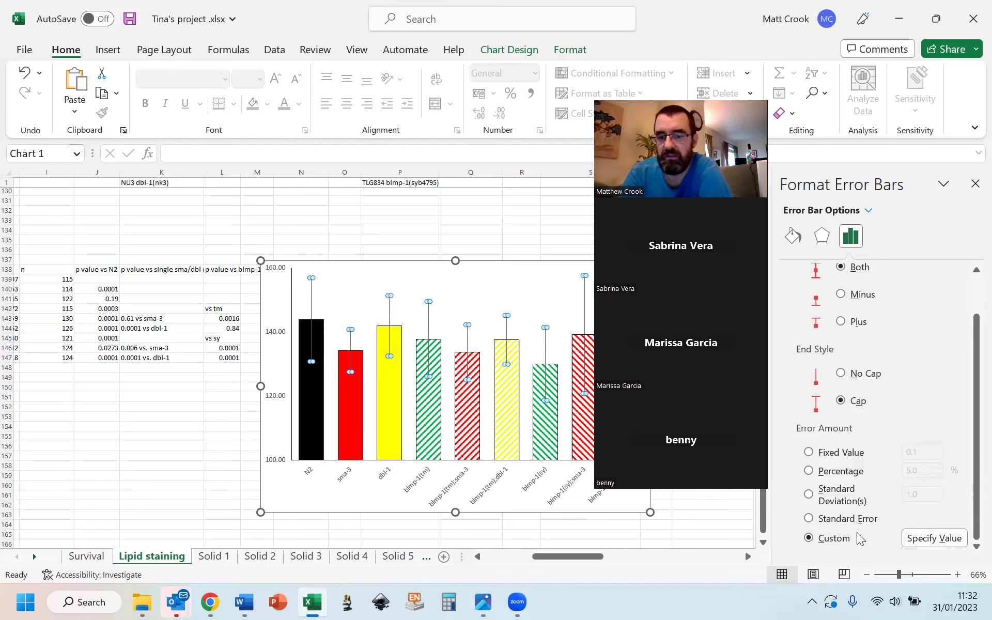
left_click(935, 538)
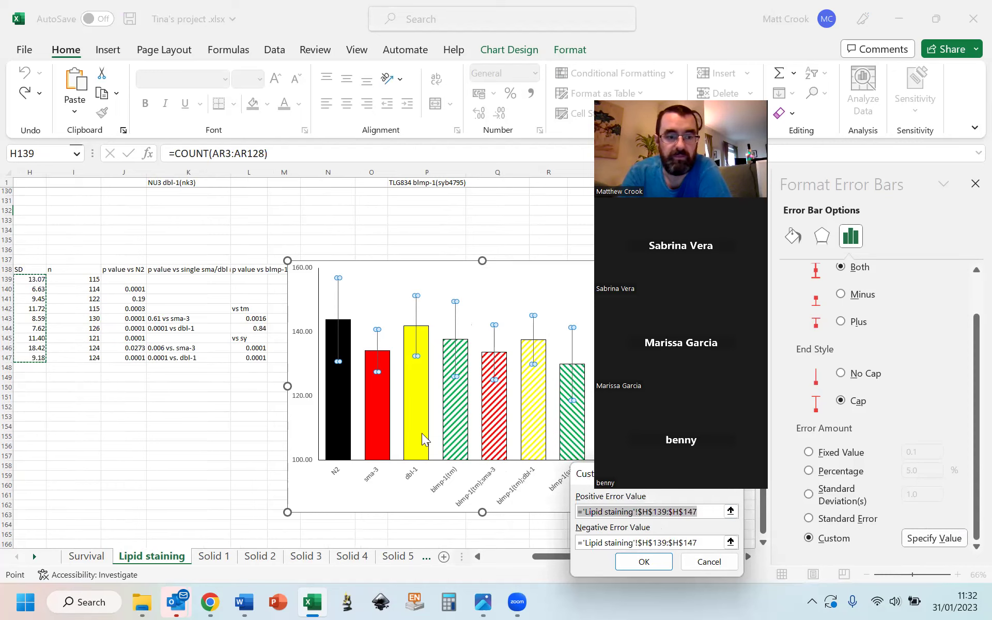
left_click_drag(709, 487, 230, 439)
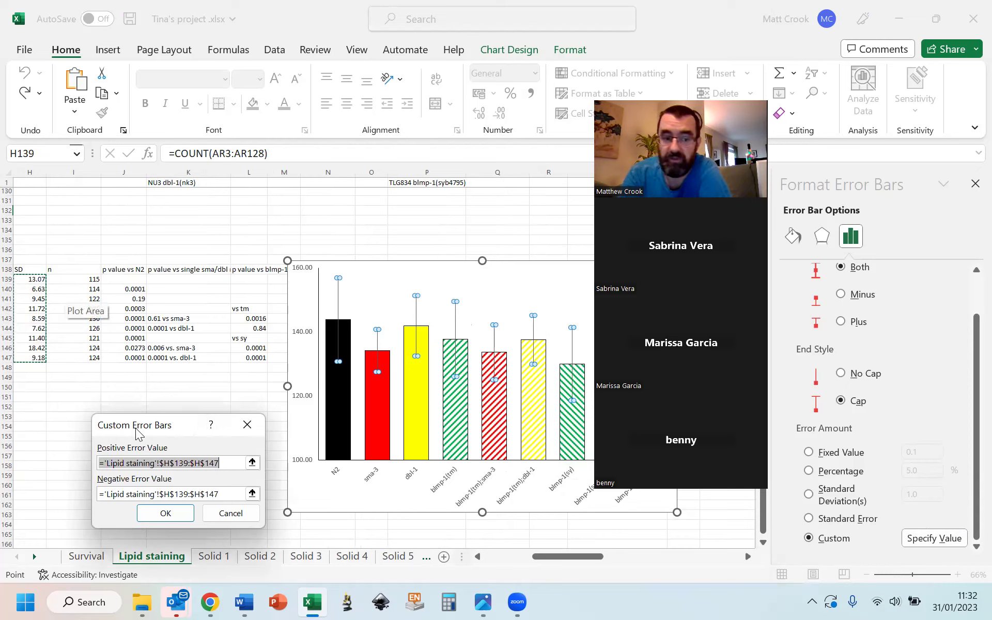
left_click(252, 463)
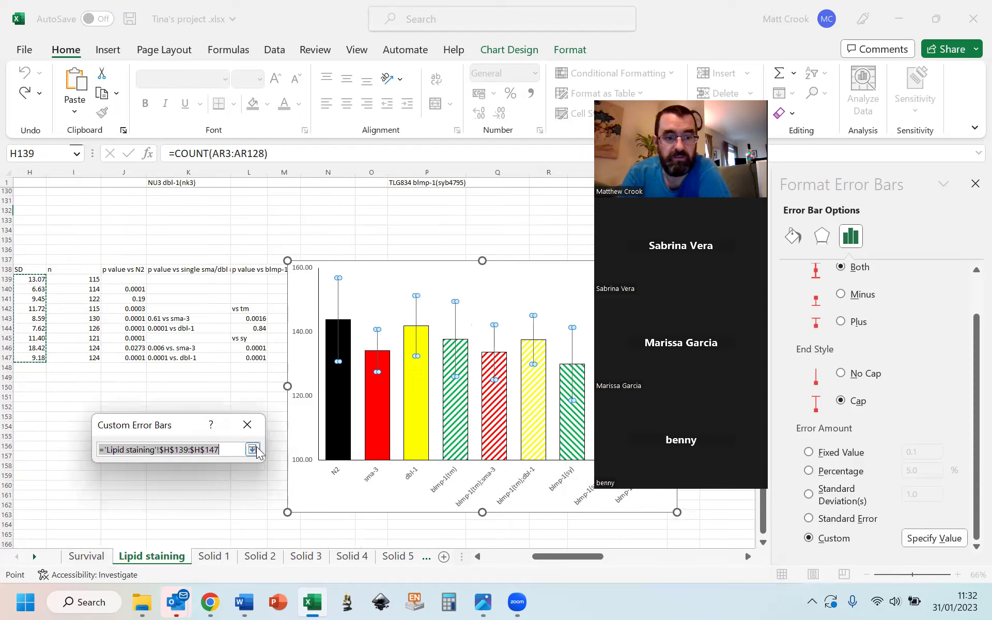
left_click(253, 450)
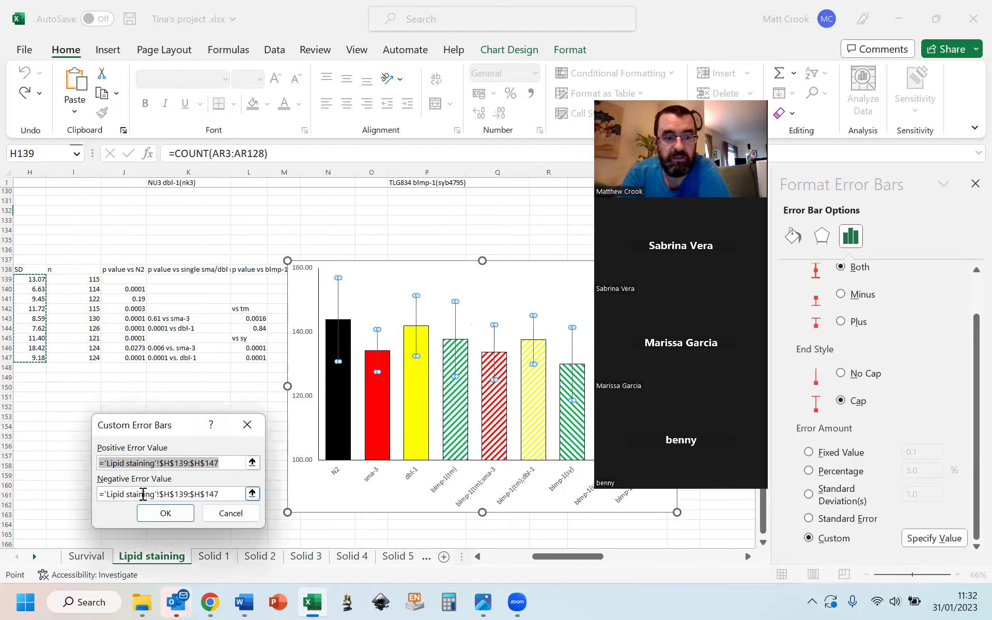
left_click(252, 493)
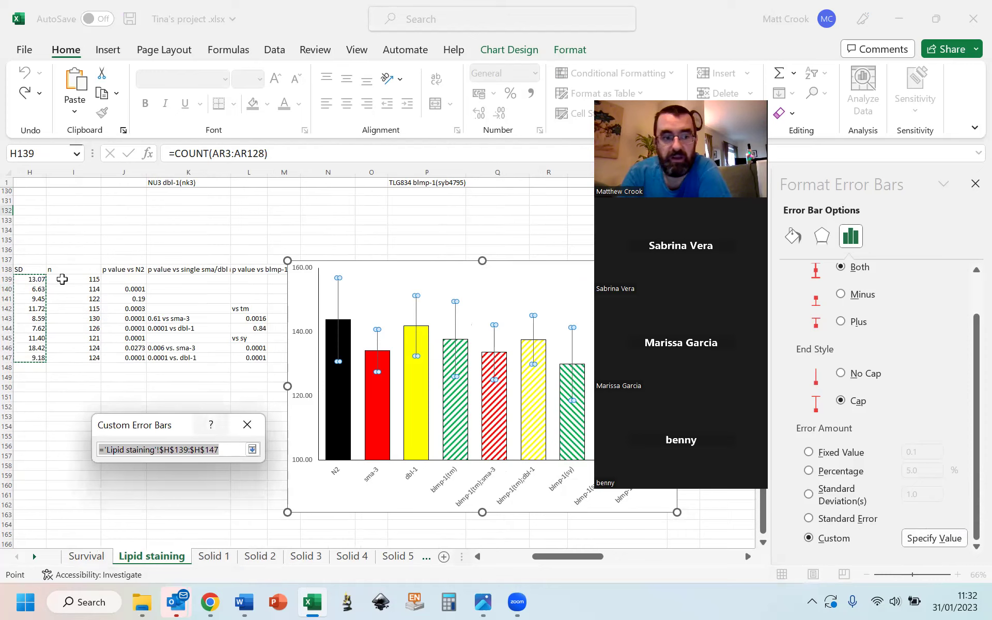
left_click(253, 450)
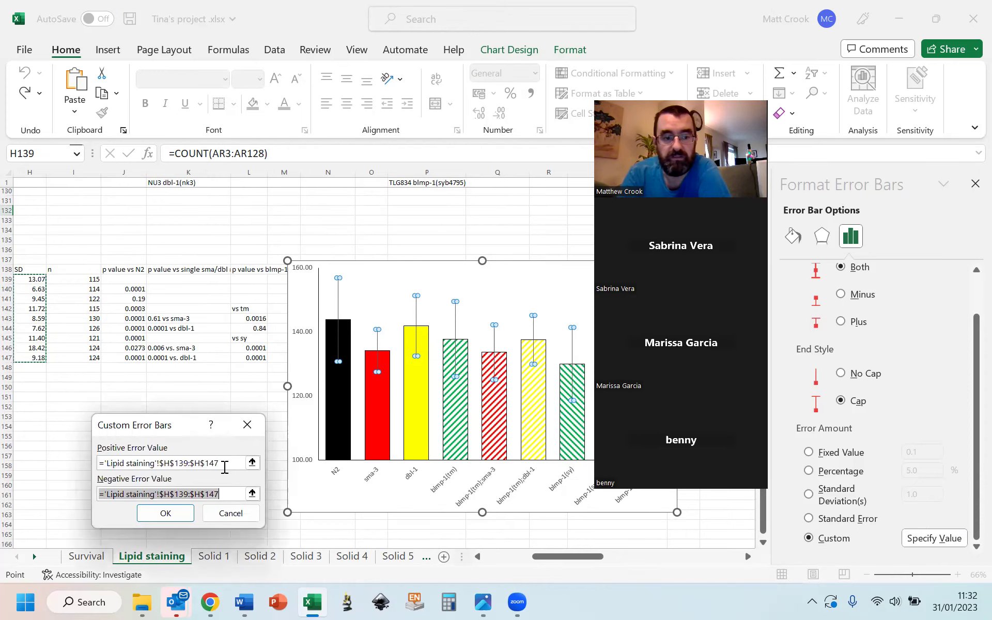
left_click(171, 514)
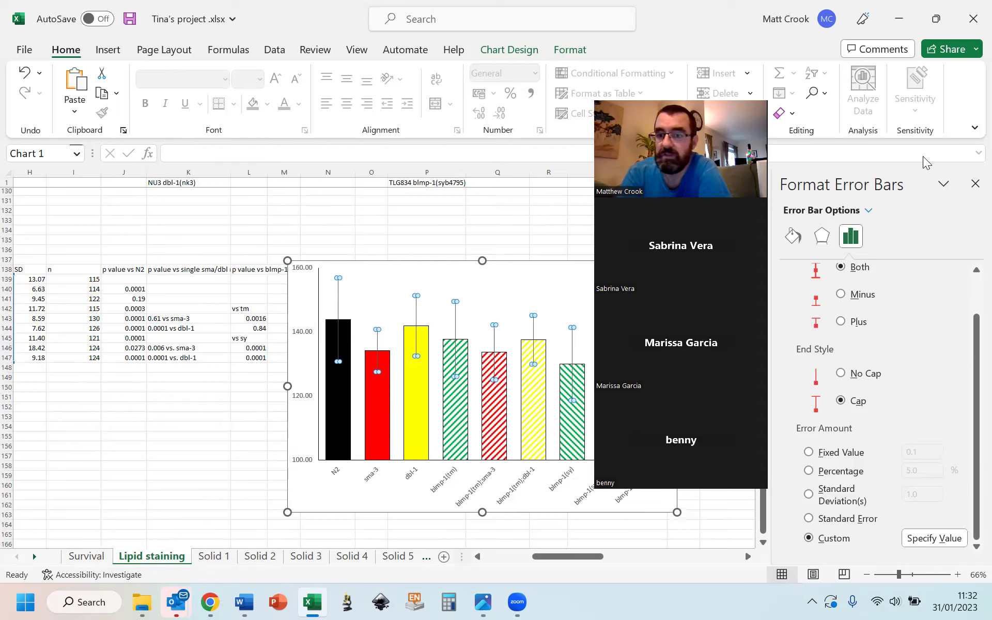
- Close the error bar formatting options and move the floating meeting video panel clear of the lipid staining chart
left_click(976, 184)
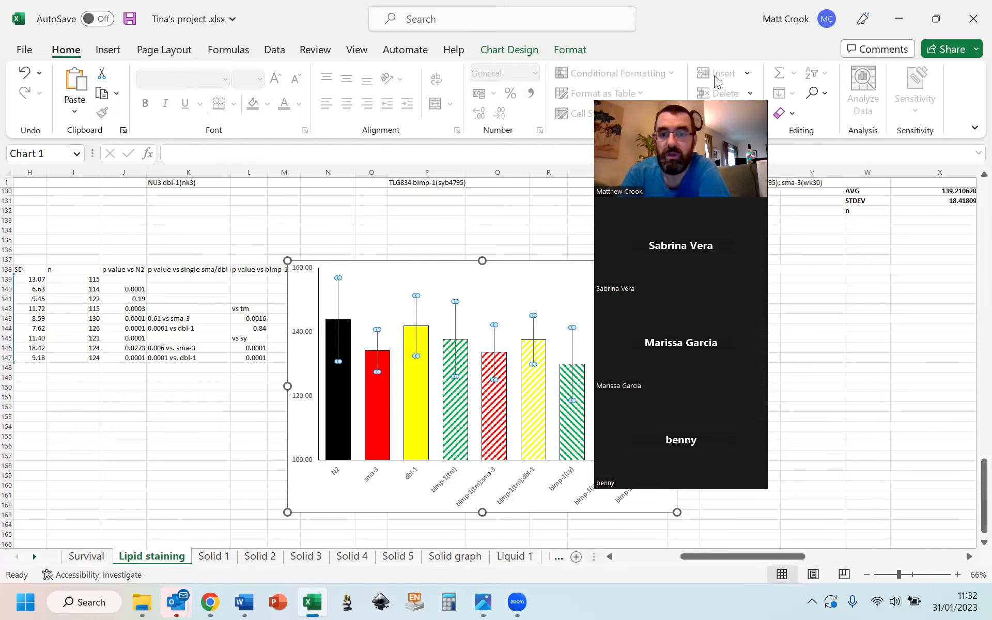
left_click_drag(688, 93, 847, 111)
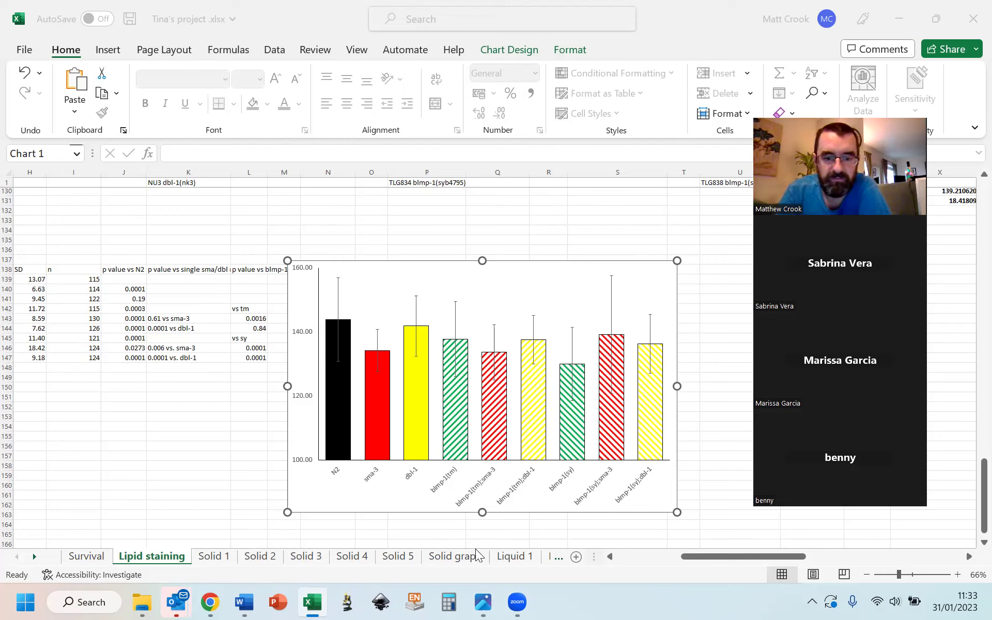
- View the Solid graph sheet and bring up the beginning of the worm tracking data on the Solid 1 sheet
left_click(444, 564)
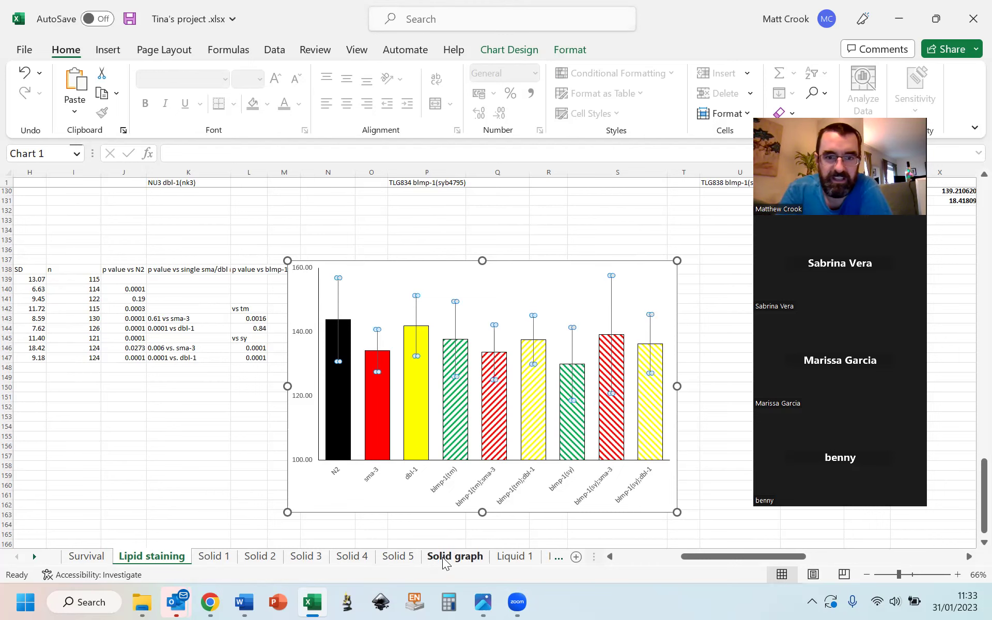
left_click(444, 563)
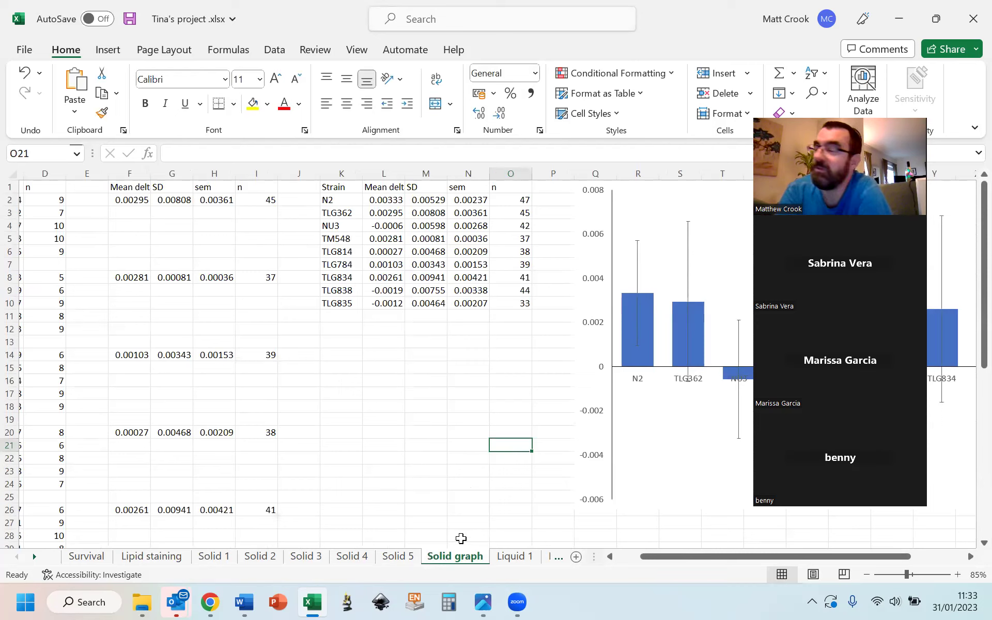
left_click(212, 556)
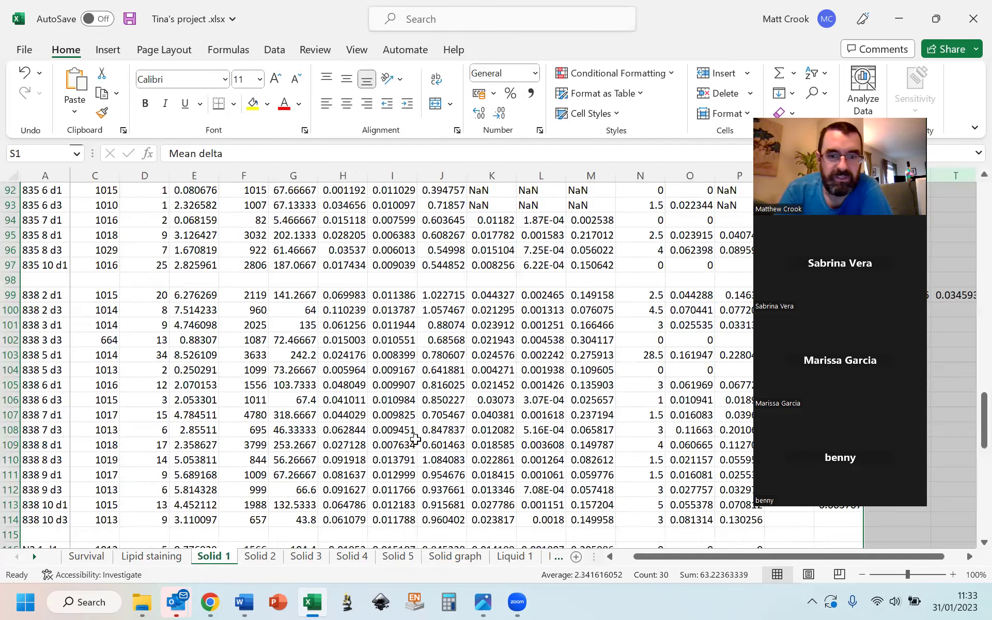
scroll(437, 433, "up", 9)
scroll(436, 433, "up", 19)
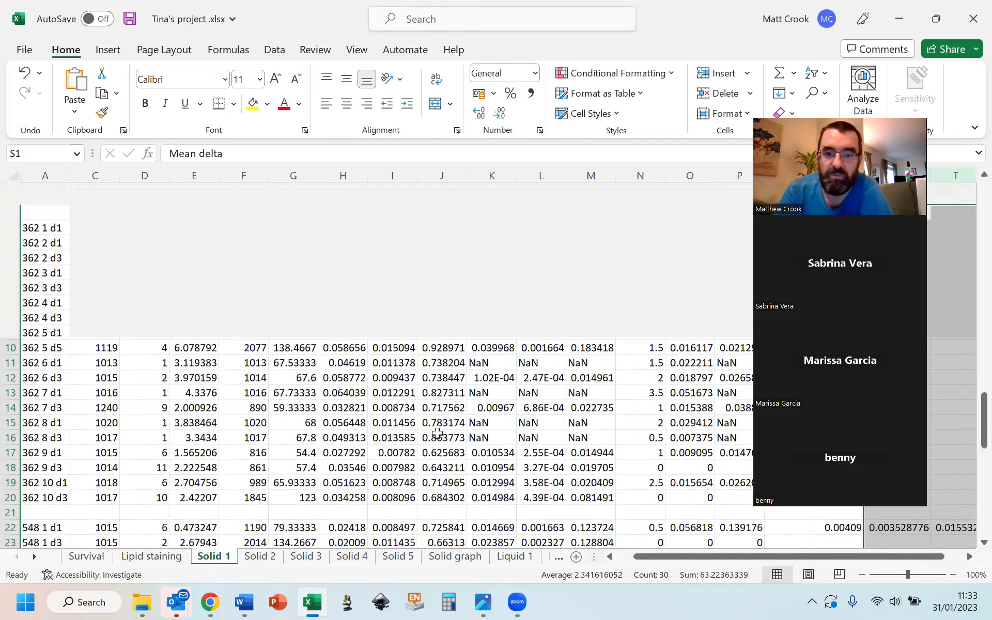
- Switch to File Explorer, play the video 814 1 d1.avi from the 814#5 folder of the project's mobility videos, and close it
left_click(136, 602)
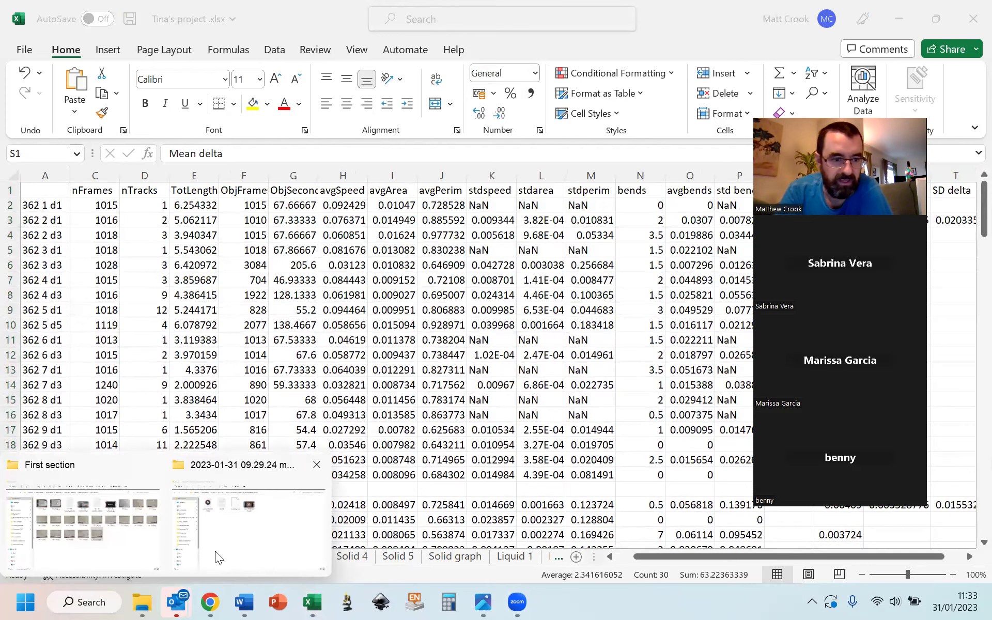
left_click(273, 555)
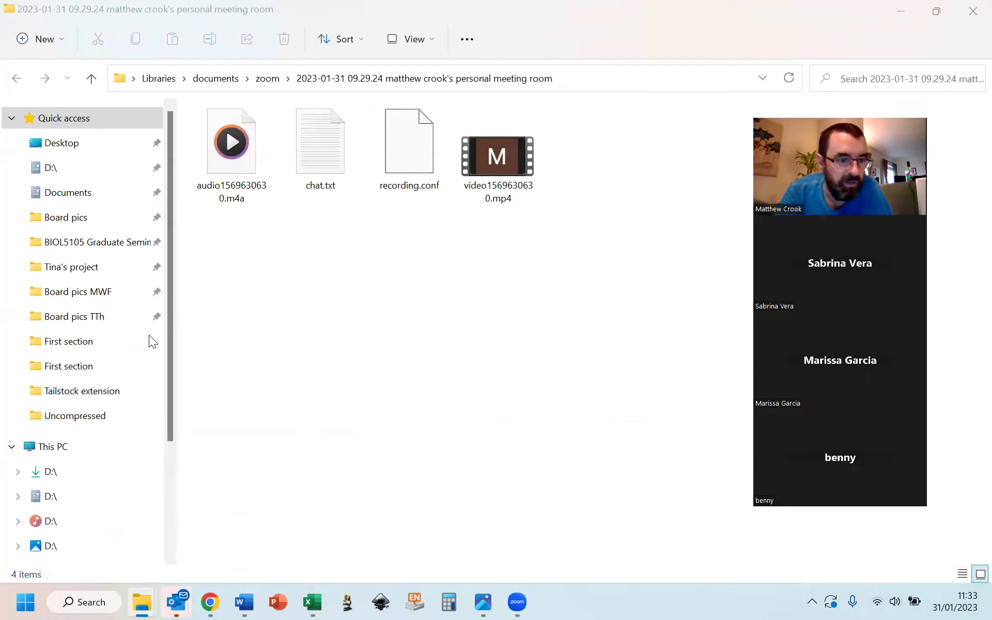
left_click(57, 270)
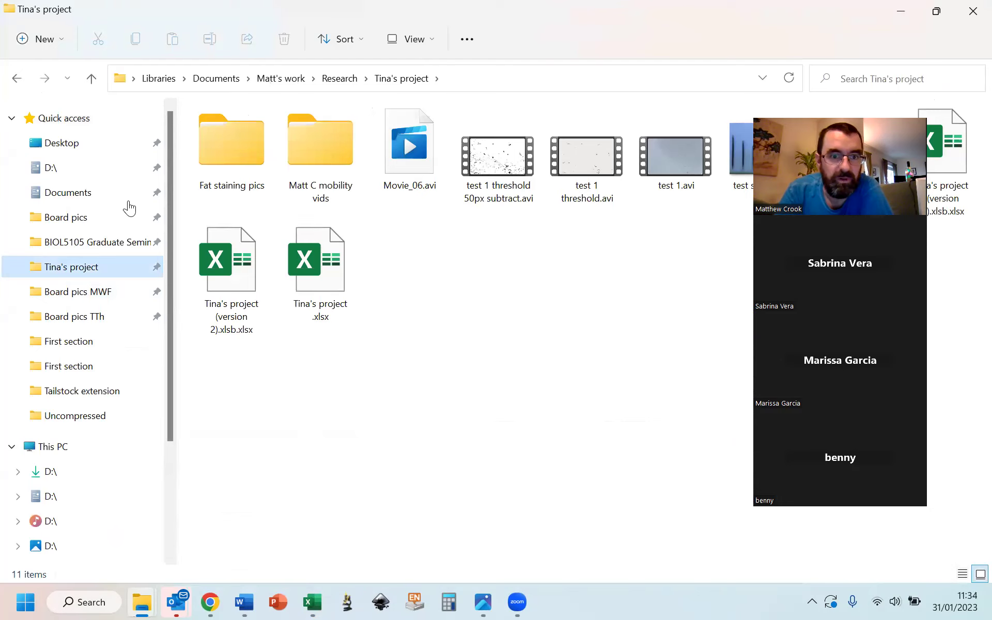
double_click(327, 146)
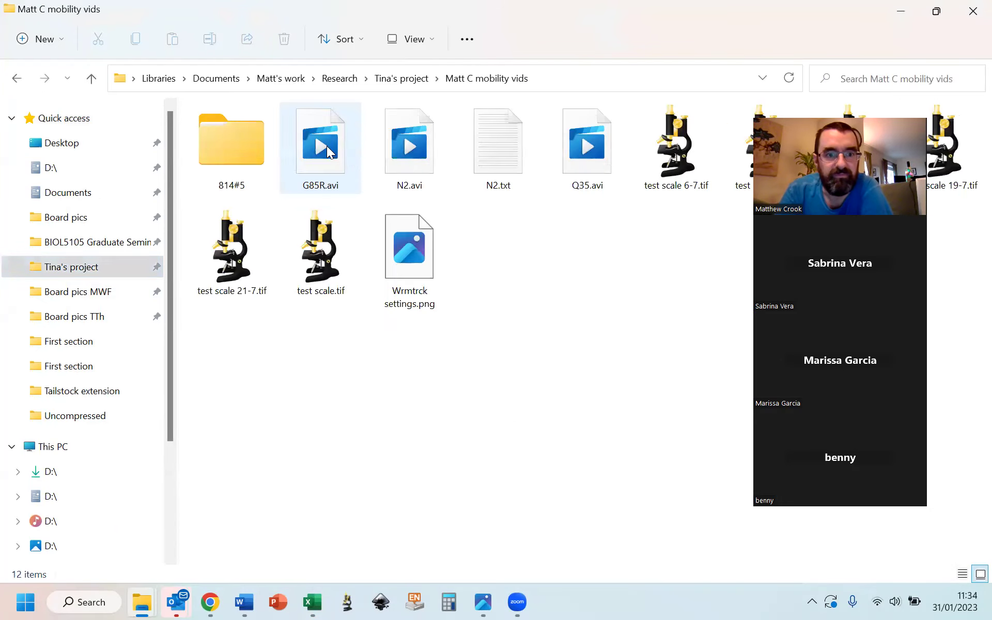
double_click(230, 141)
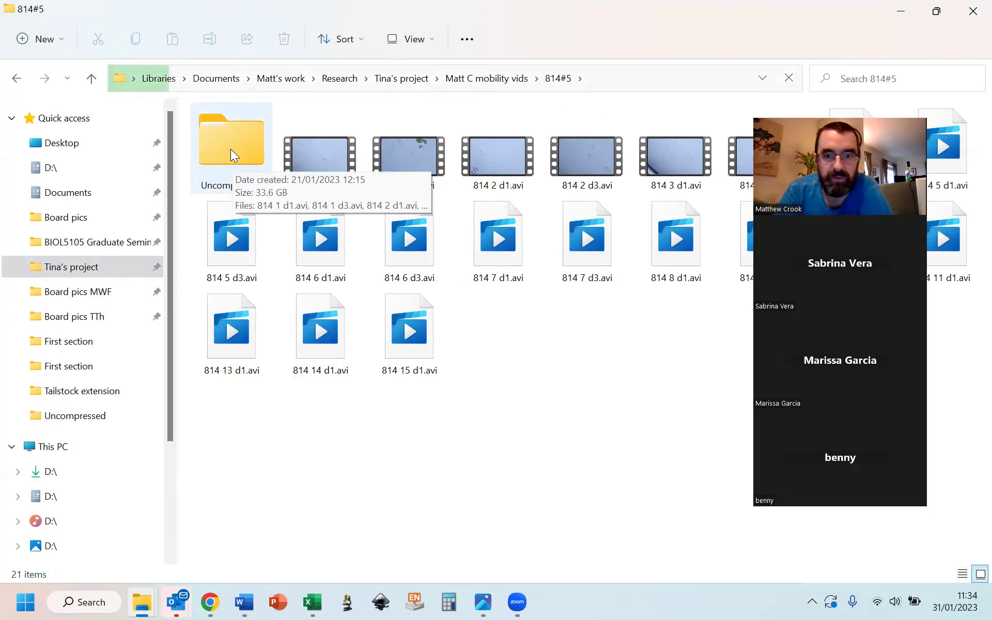
double_click(324, 163)
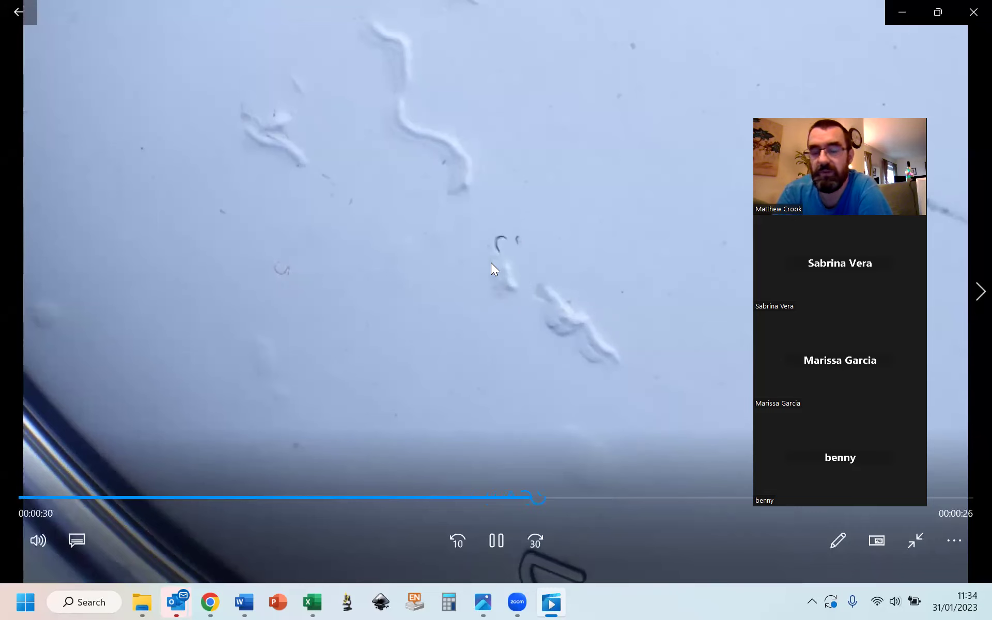
left_click(973, 13)
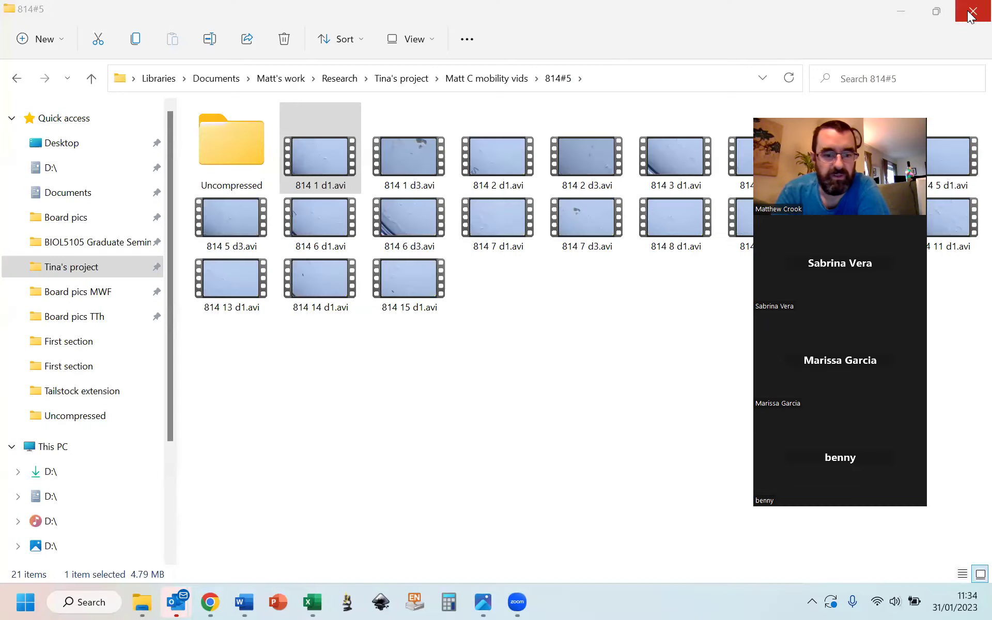
- Switch back to the Excel workbook and examine the tracking measurements of each strain's videos on the Solid 1 sheet
left_click(312, 602)
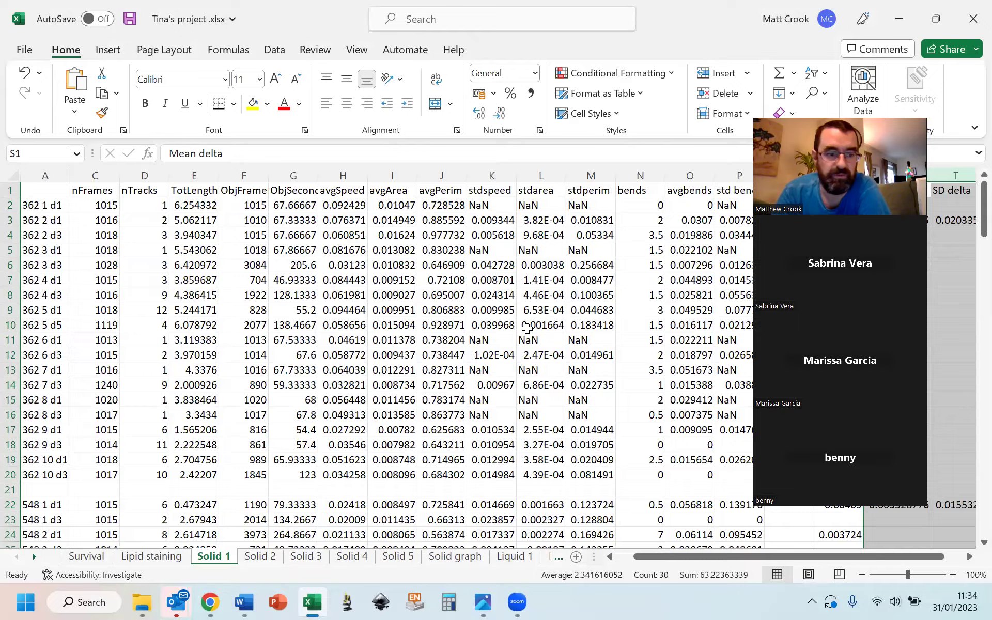
scroll(527, 328, "down", 4)
scroll(528, 328, "up", 4)
scroll(527, 329, "down", 9)
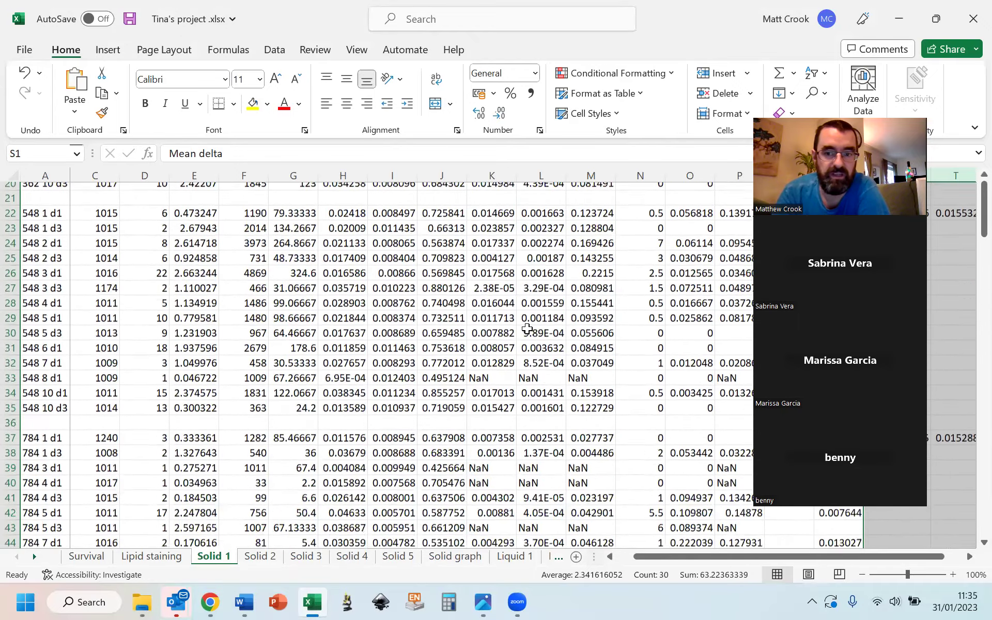
scroll(527, 329, "down", 1)
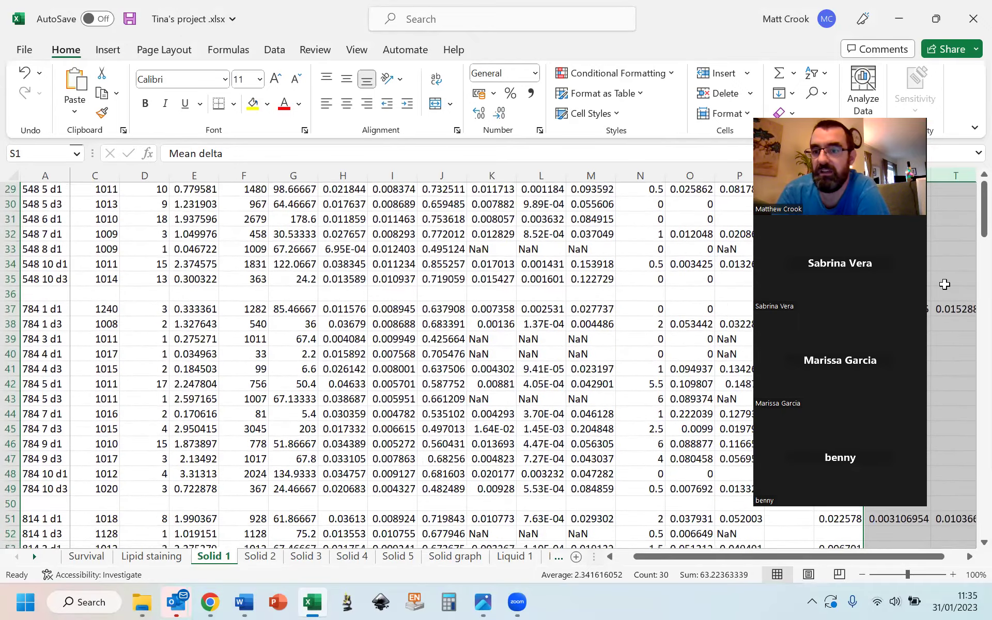
scroll(945, 292, "up", 9)
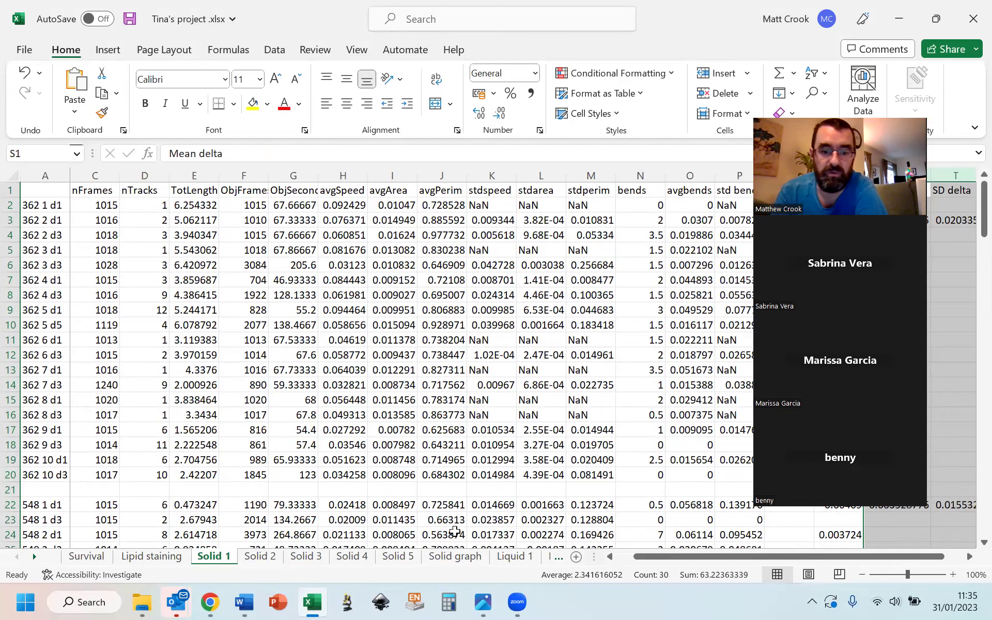
- Review the strain means, SD, sem and n values on the Solid graph sheet together with their bar chart
left_click(453, 557)
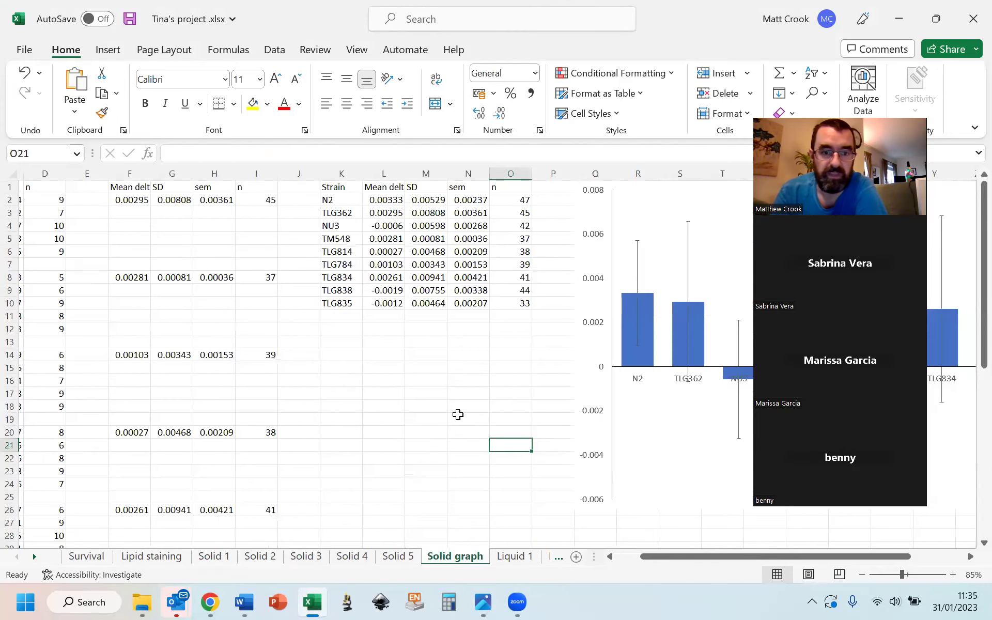
scroll(458, 415, "left", 3)
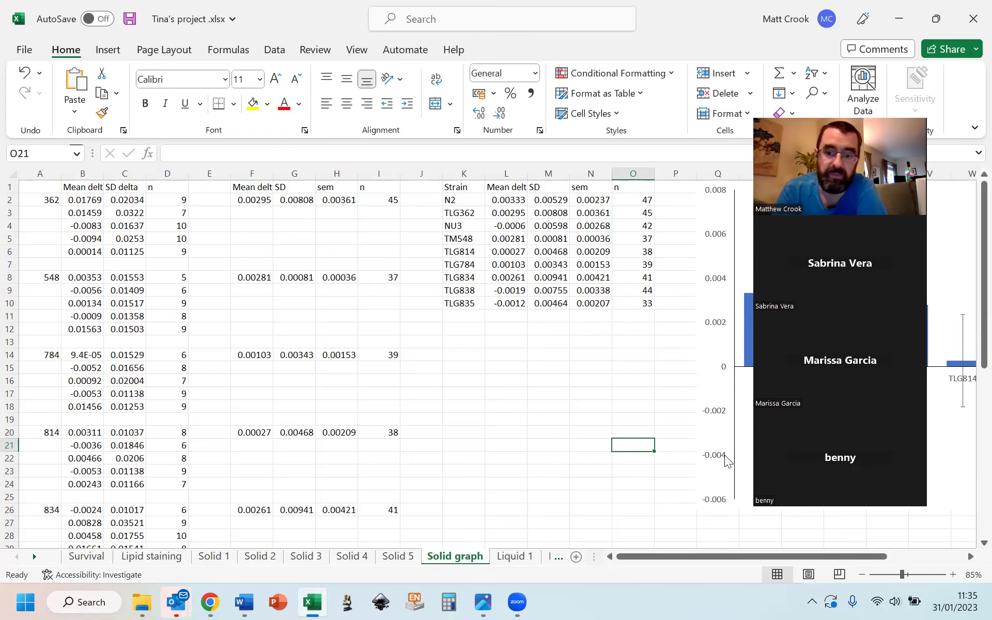
scroll(548, 463, "right", 3)
scroll(548, 463, "right", 3)
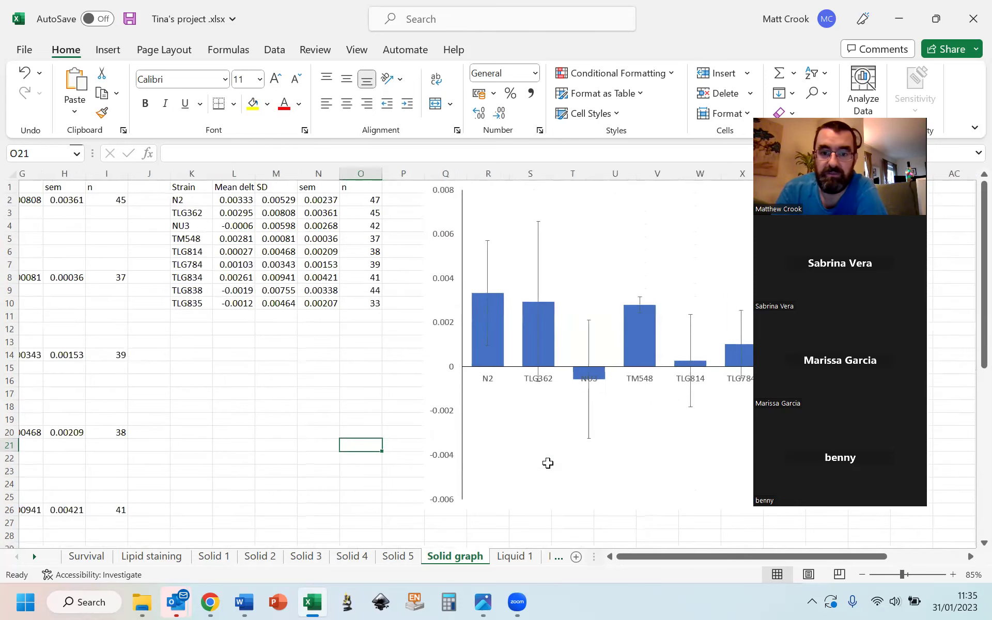